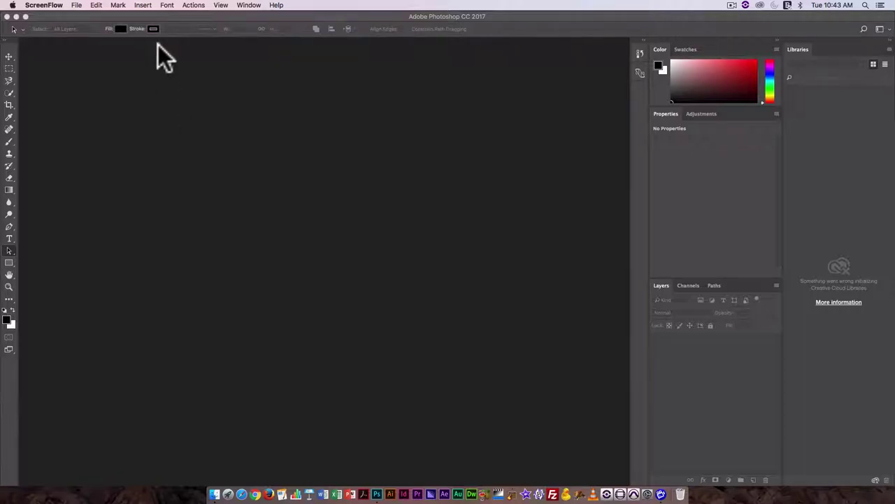
- In a new Finder window, open Desktop > 36Frames > Images
left_click(75, 6)
mouse_move(66, 5)
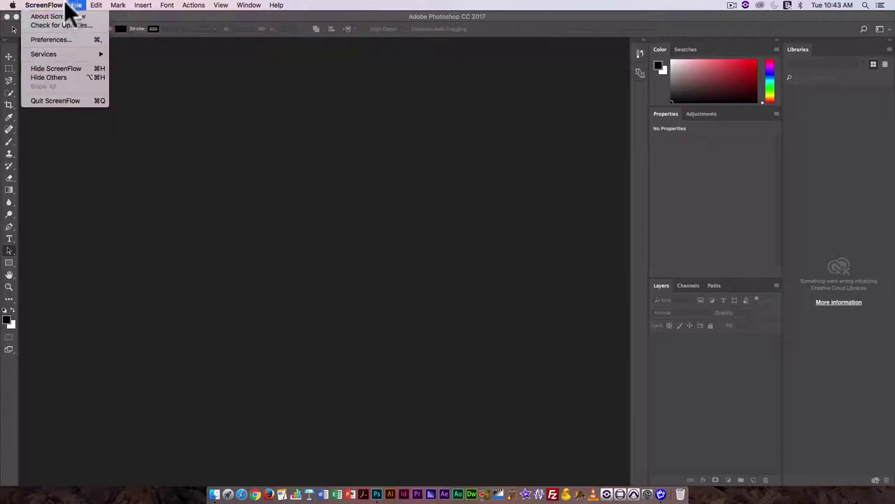
left_click(215, 494)
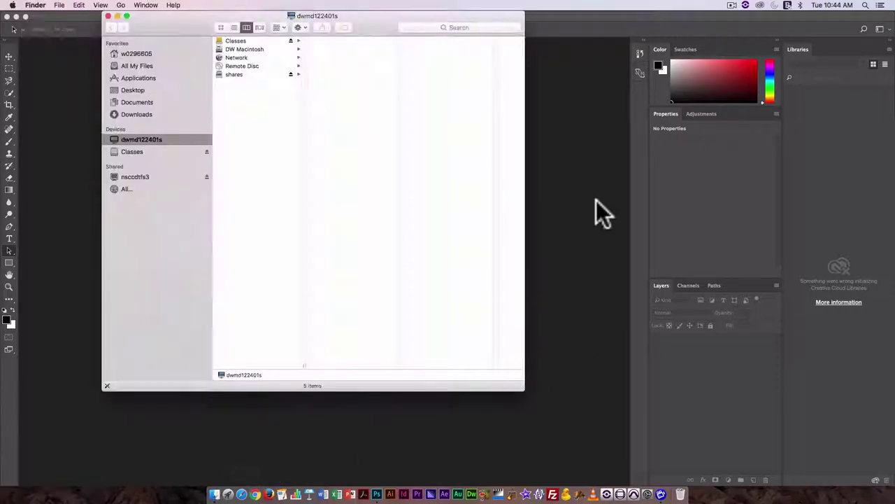
left_click(128, 90)
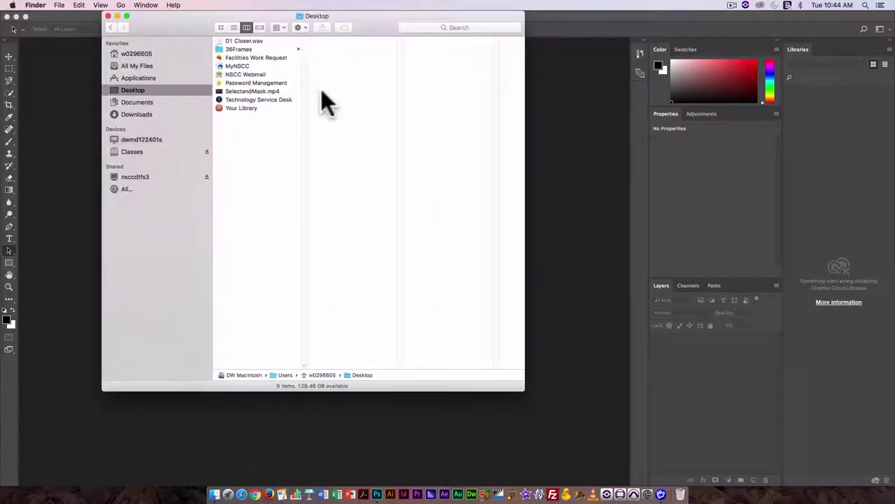
left_click(237, 49)
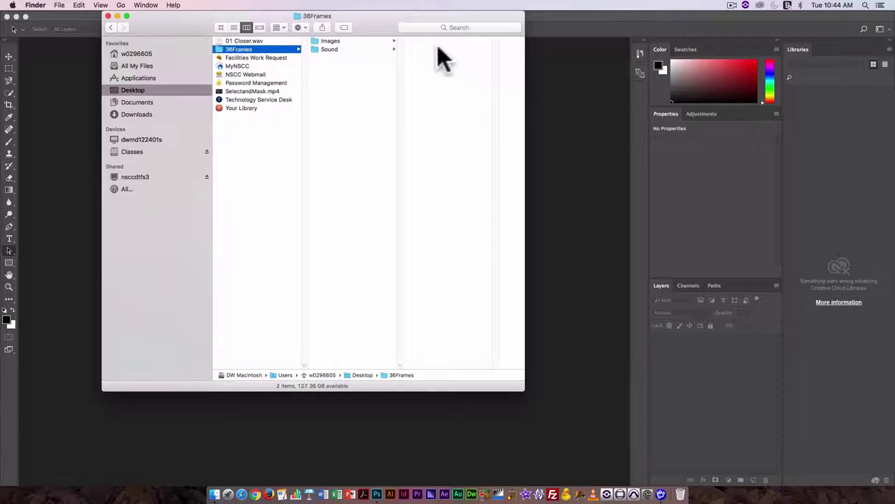
left_click(339, 40)
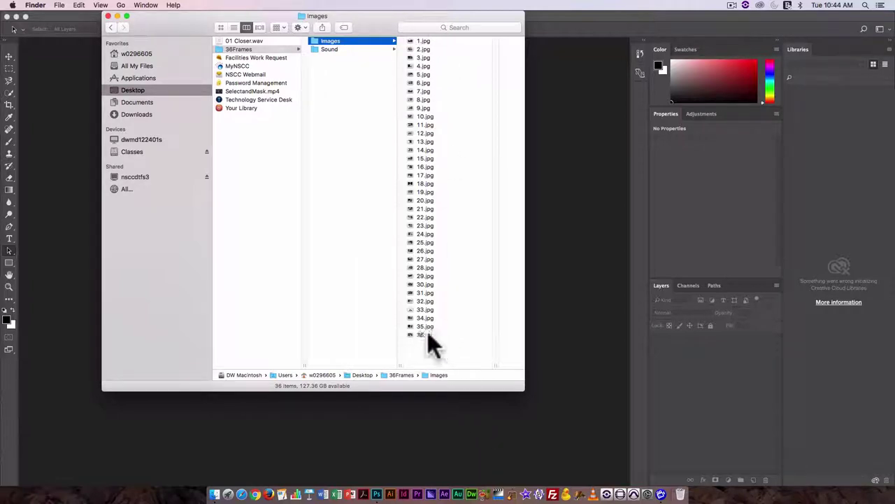
- Preview 1.jpg, peek into the Sound folder, return to Images, and enlarge the window
left_click(420, 41)
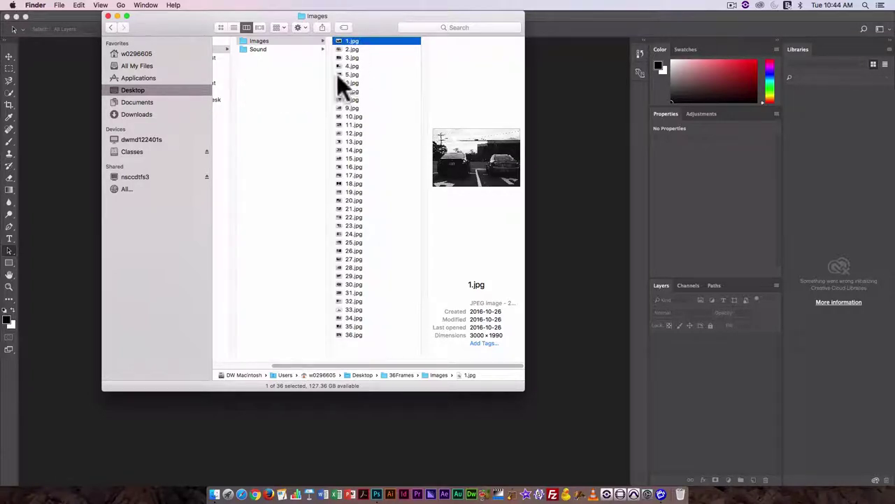
left_click(265, 48)
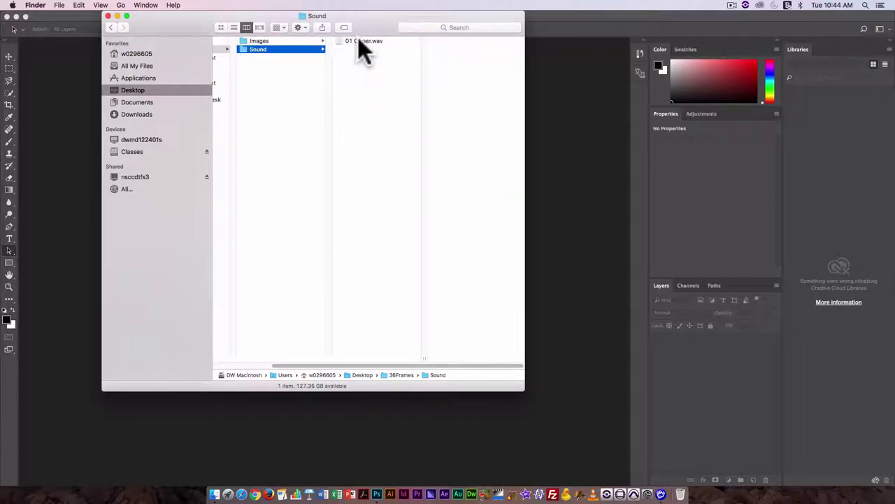
left_click(265, 41)
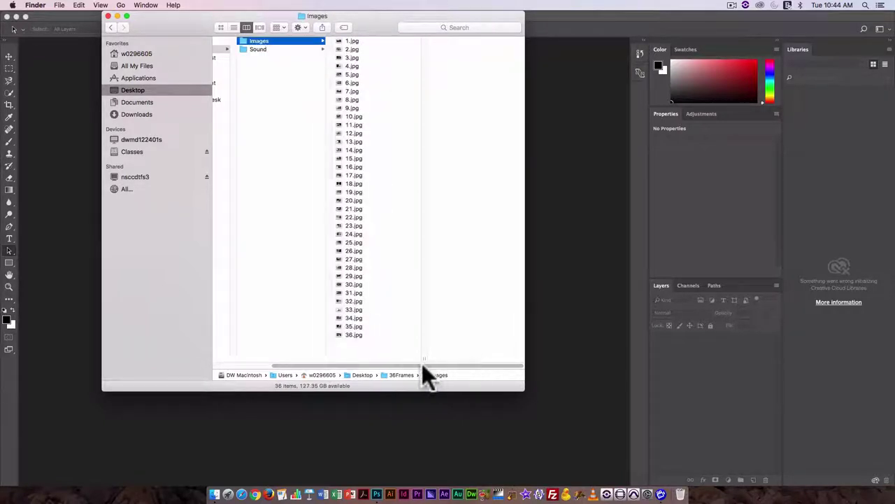
left_click_drag(423, 365, 314, 364)
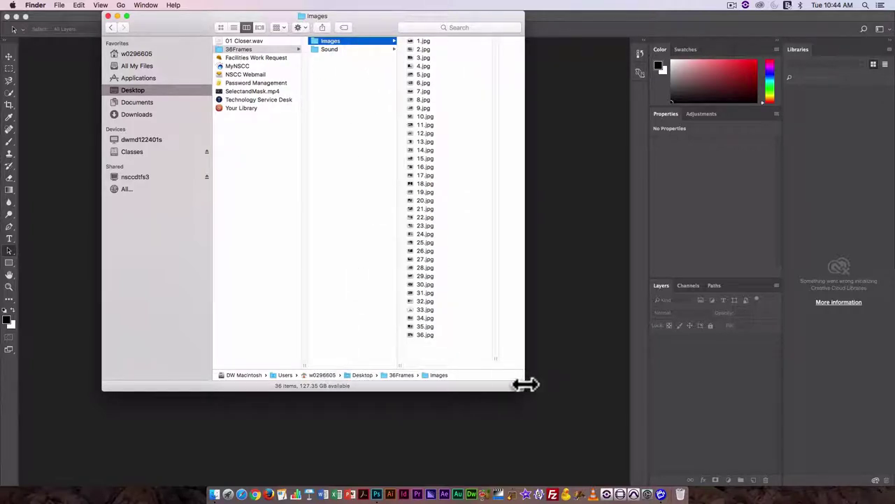
left_click_drag(524, 388, 554, 410)
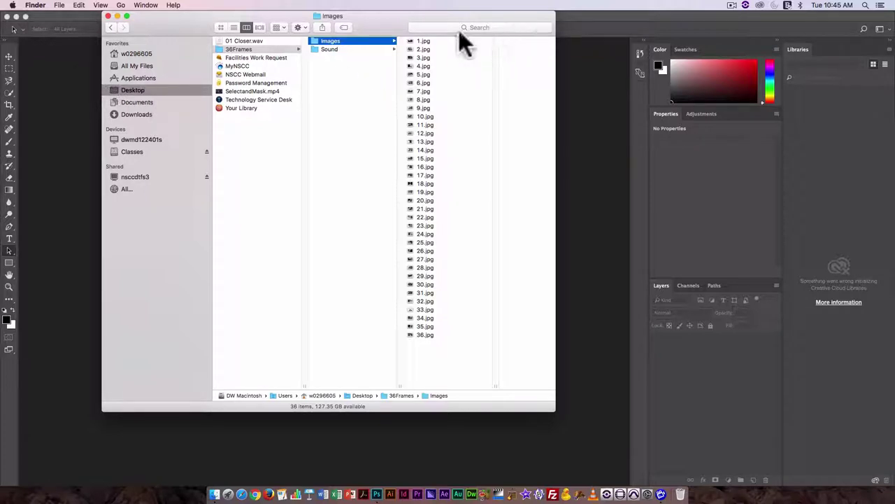
- Open 1.jpg with Adobe Photoshop CC 2017 and nudge its document window right
left_click(425, 40)
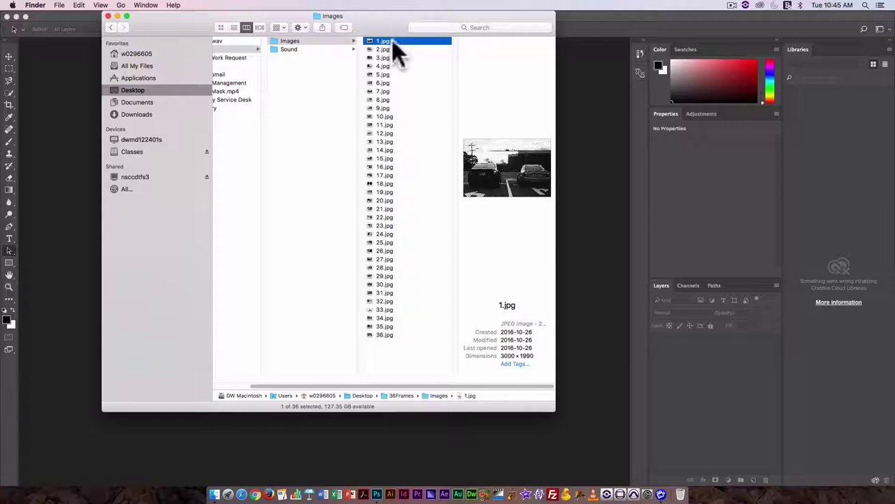
right_click(391, 41)
mouse_move(420, 53)
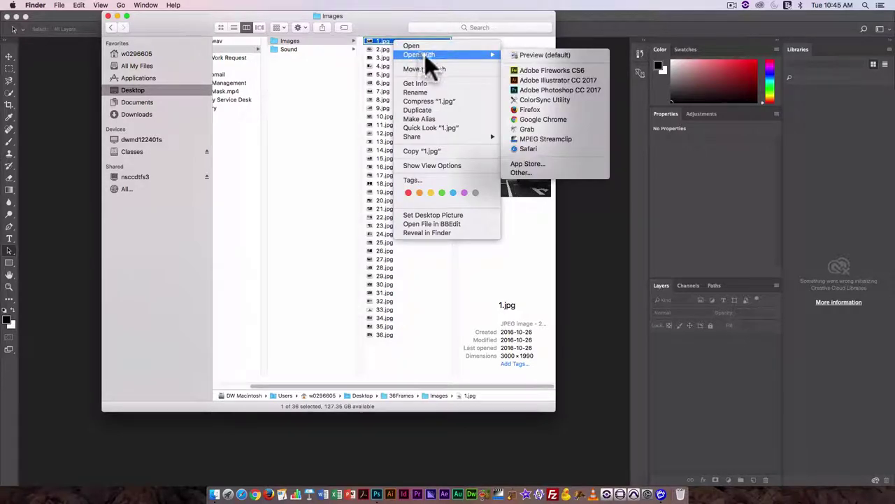
left_click(546, 93)
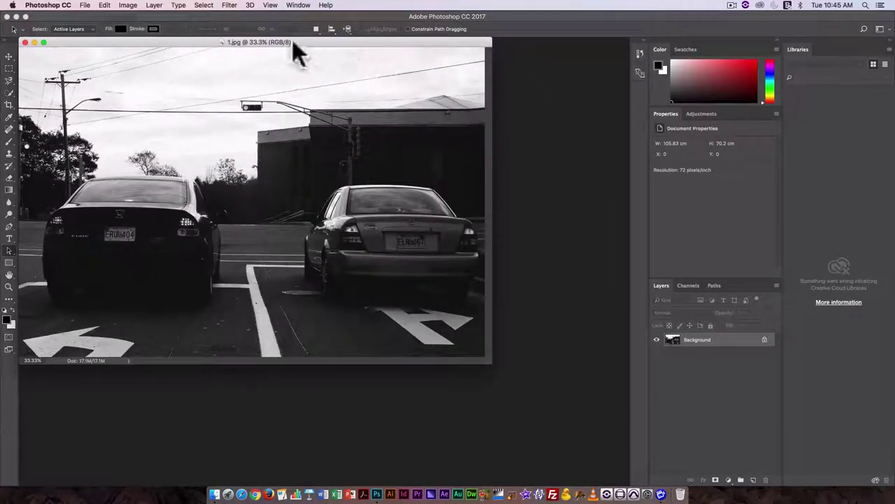
left_click_drag(299, 41, 342, 44)
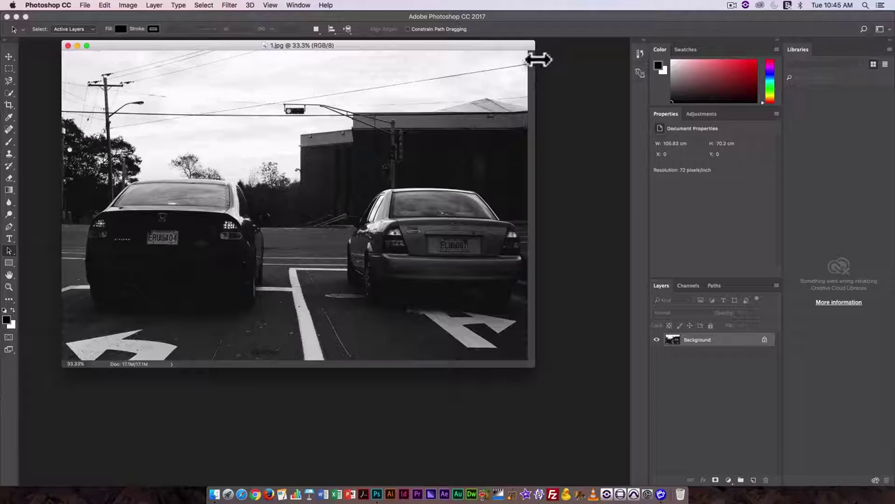
left_click(127, 6)
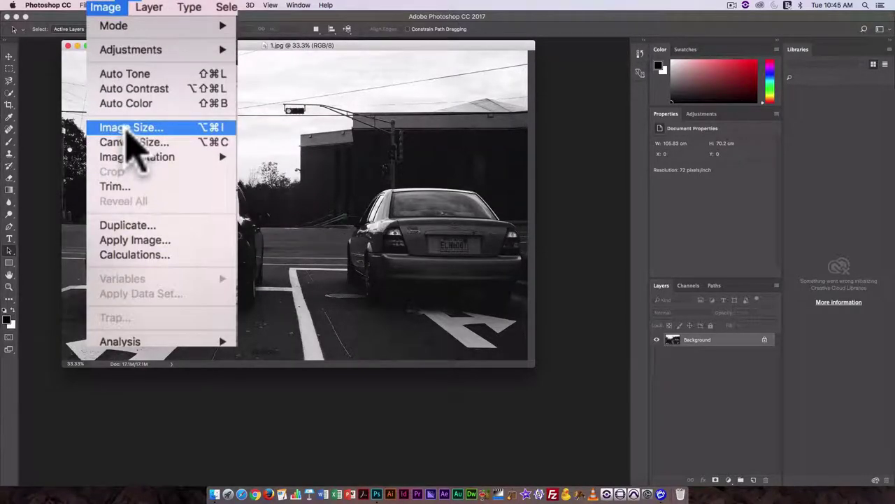
left_click(128, 133)
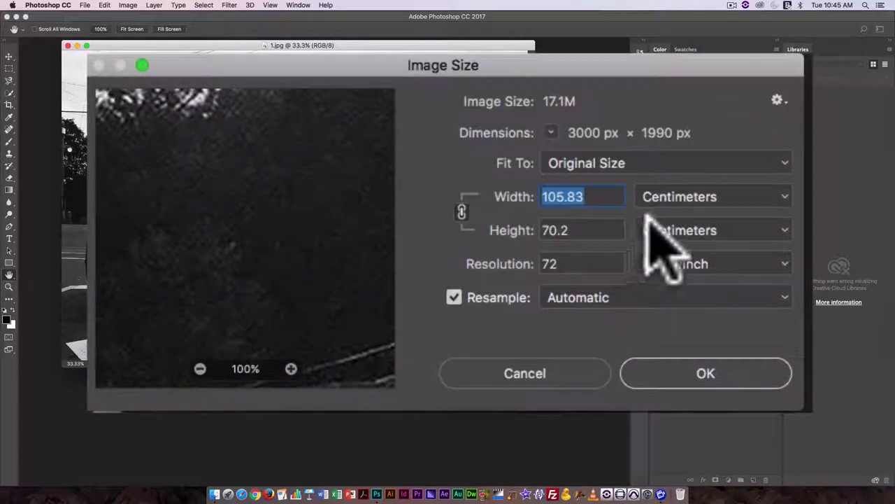
left_click(720, 195)
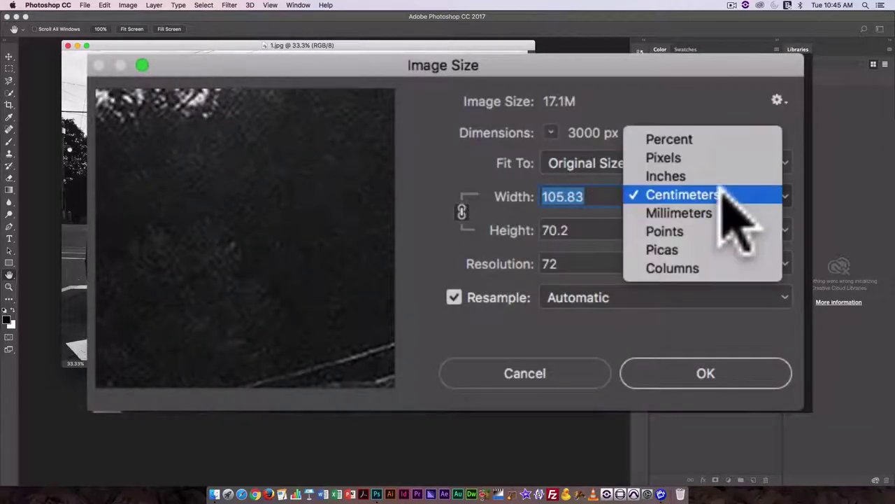
left_click(717, 158)
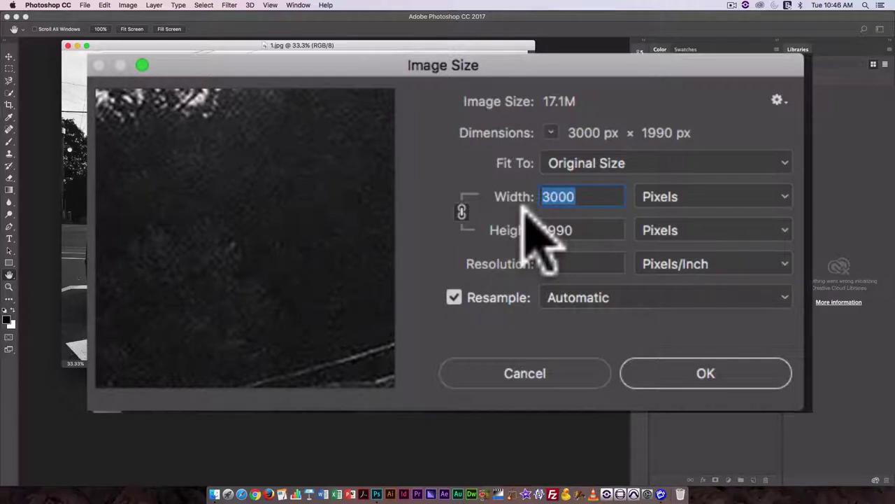
left_click(542, 392)
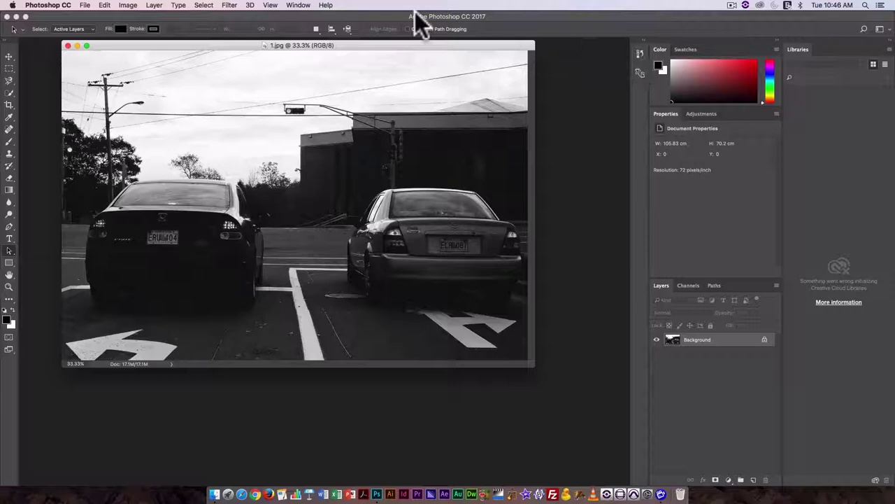
- Show the Actions panel from the Window menu and make it taller
left_click(298, 5)
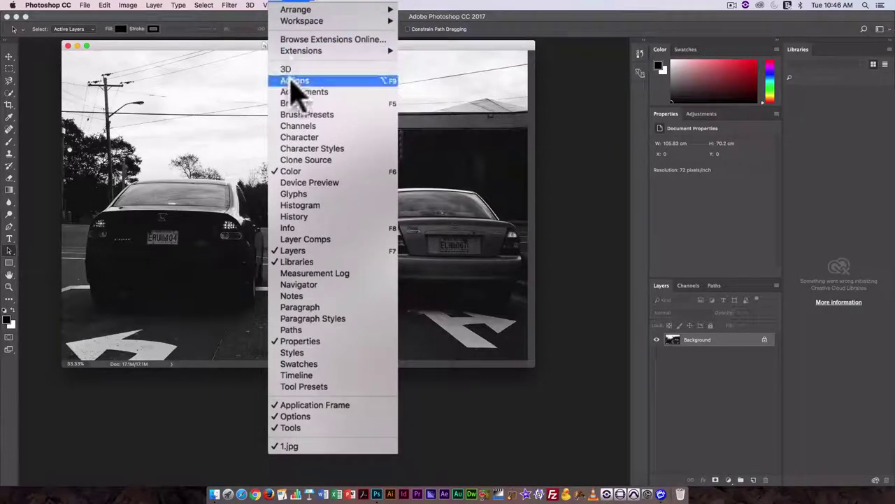
left_click(293, 81)
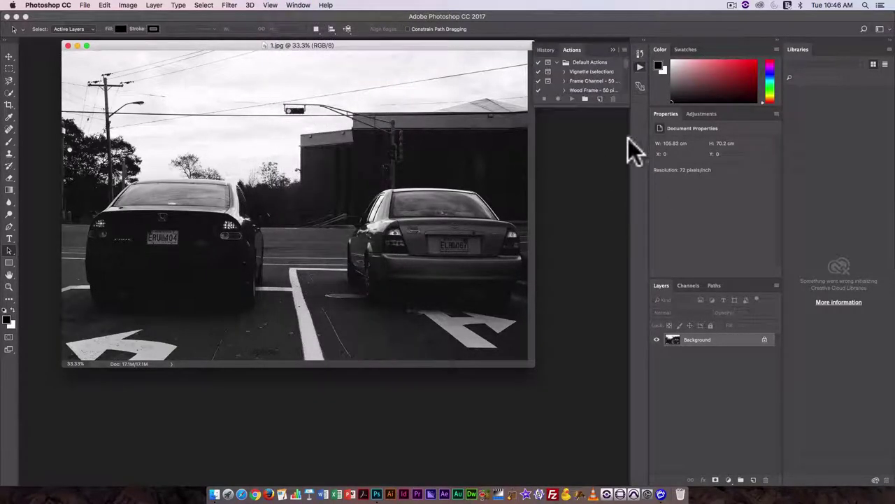
left_click_drag(616, 107, 625, 259)
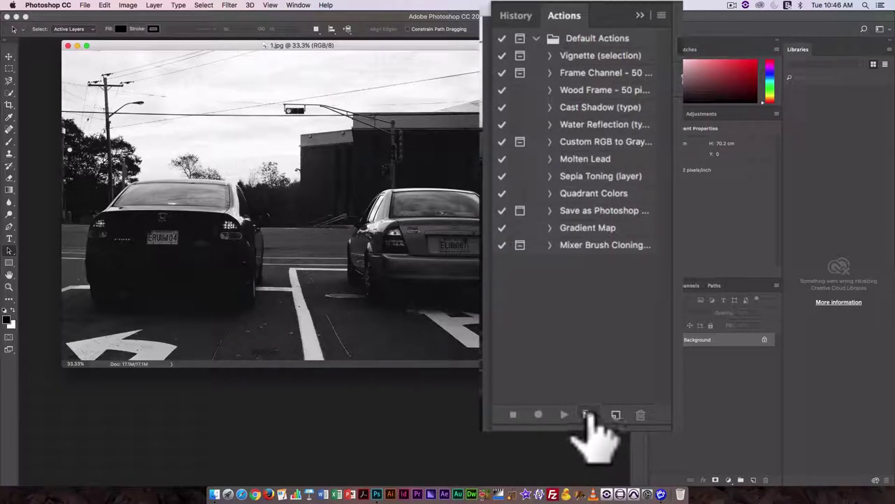
left_click(619, 22)
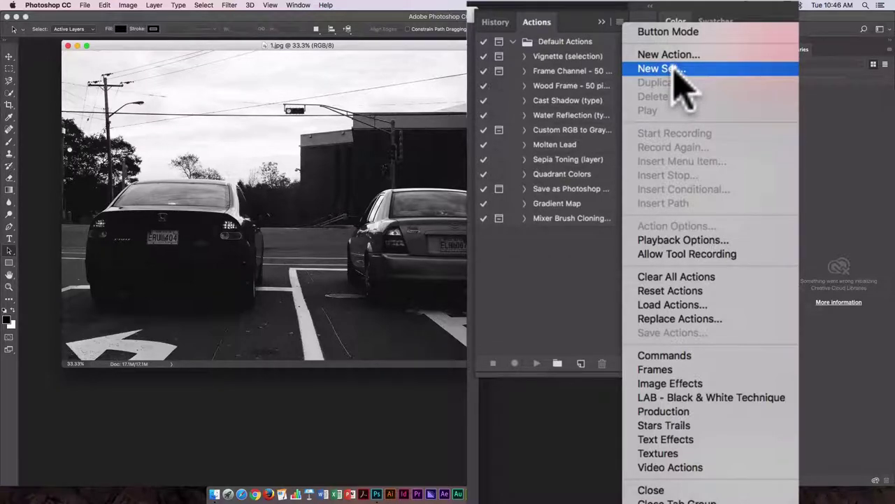
left_click(592, 242)
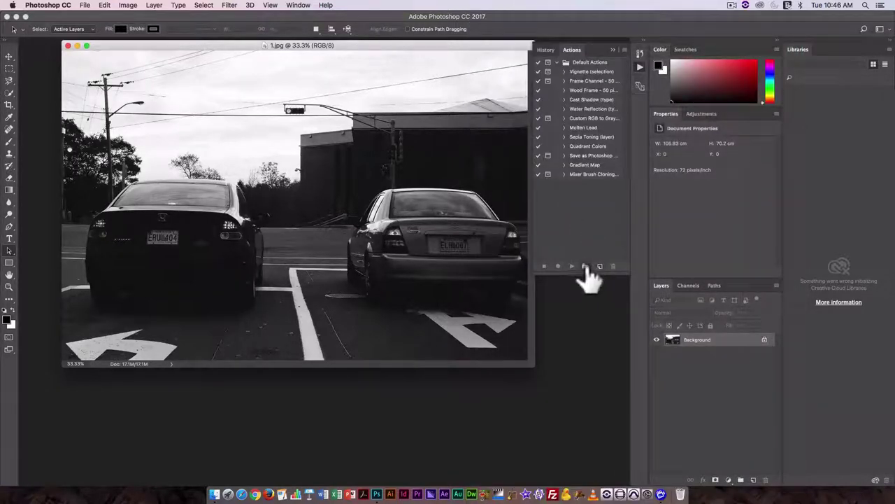
- Create a new empty action set named Re-size
left_click(587, 426)
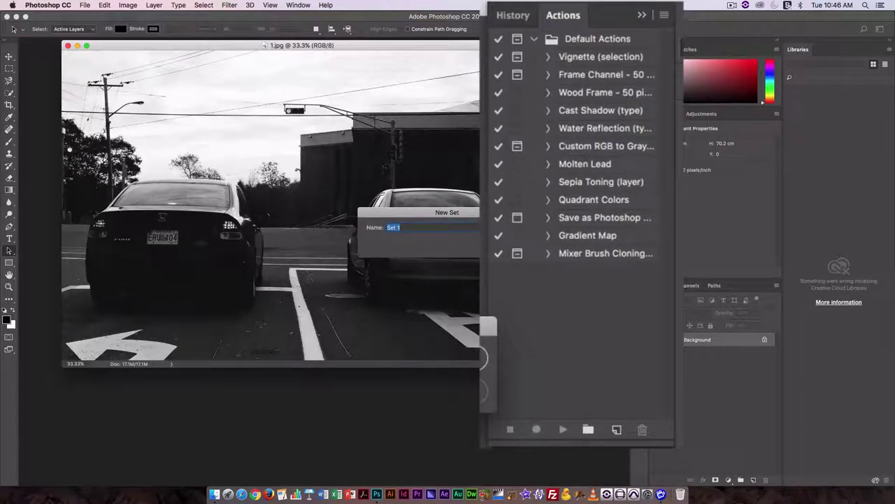
type("Re")
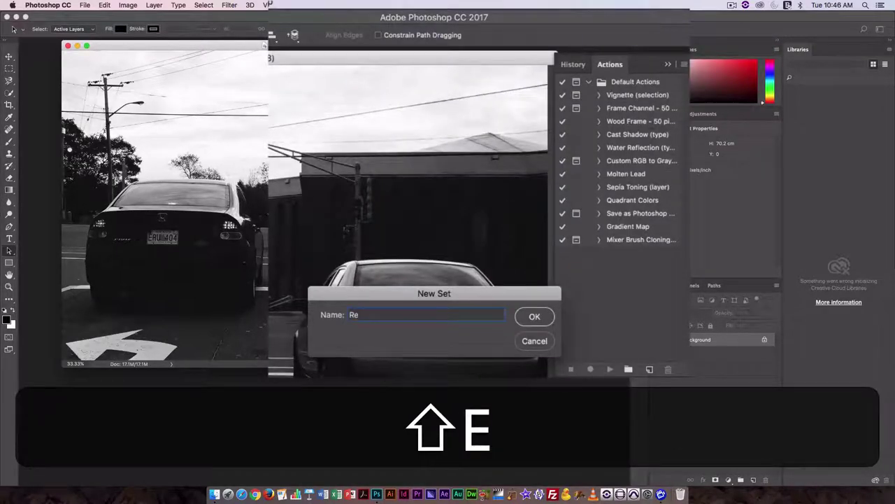
type("-")
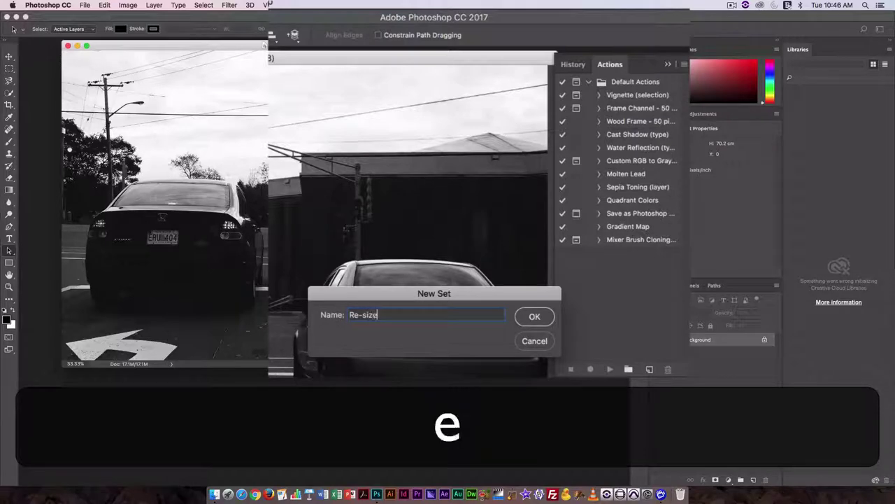
type("size")
left_click(539, 318)
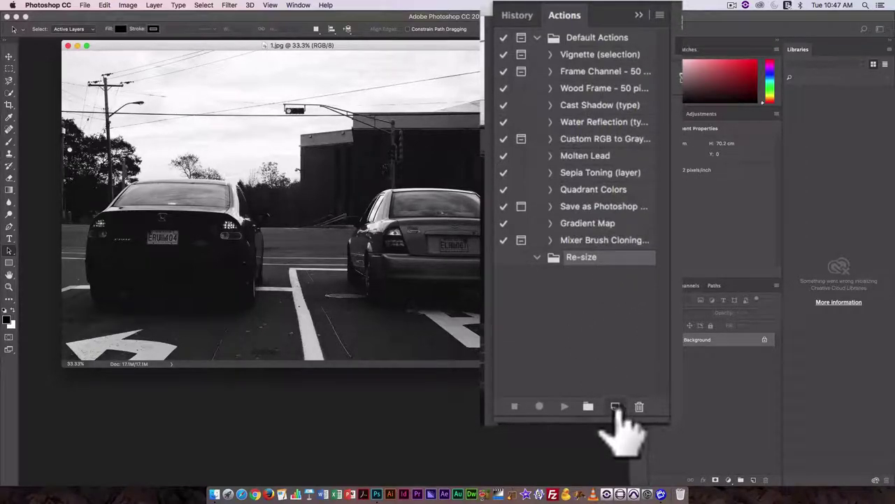
left_click(660, 15)
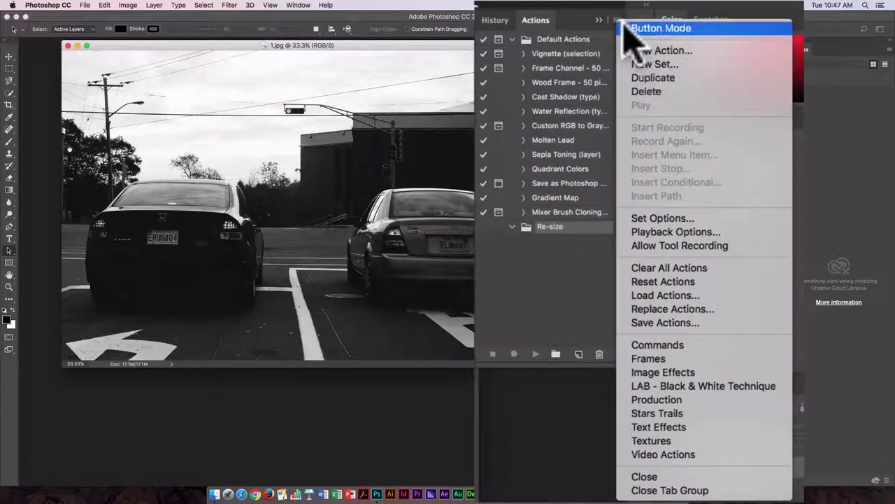
left_click(530, 319)
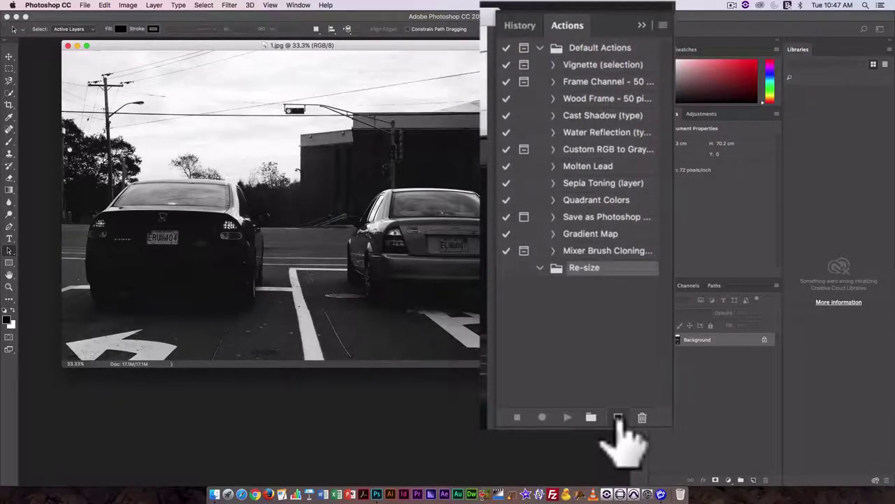
- Add an action named 2500px to the Re-size set and begin recording it
left_click(617, 418)
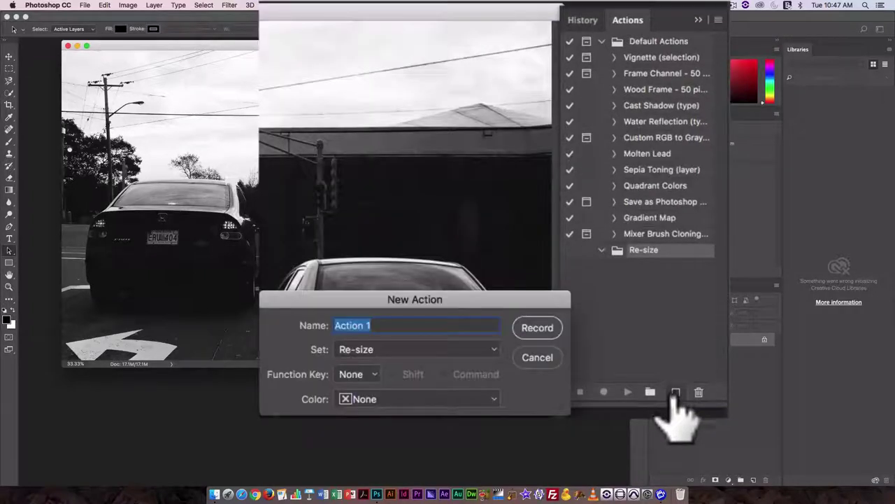
left_click(425, 326)
triple_click(424, 326)
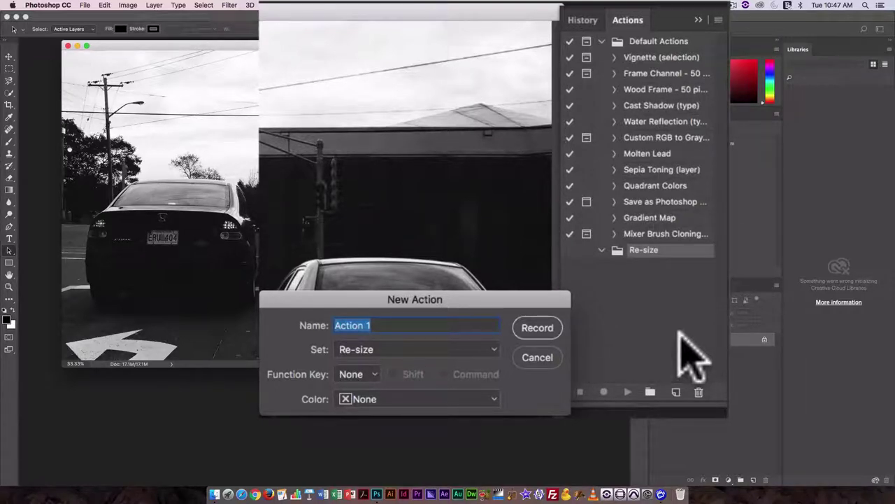
type("2")
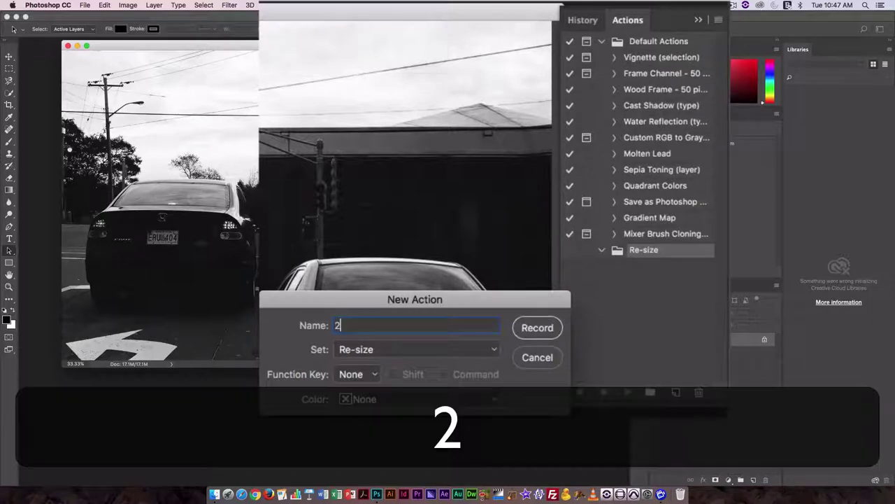
type("500")
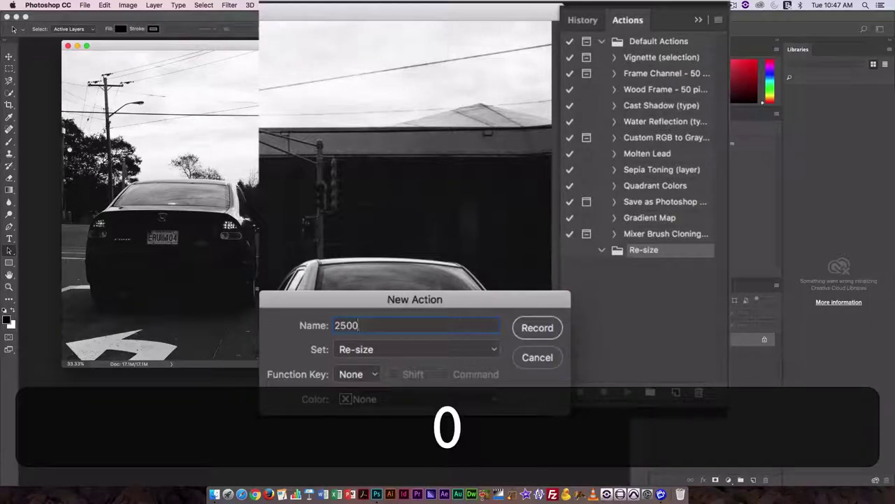
type("px")
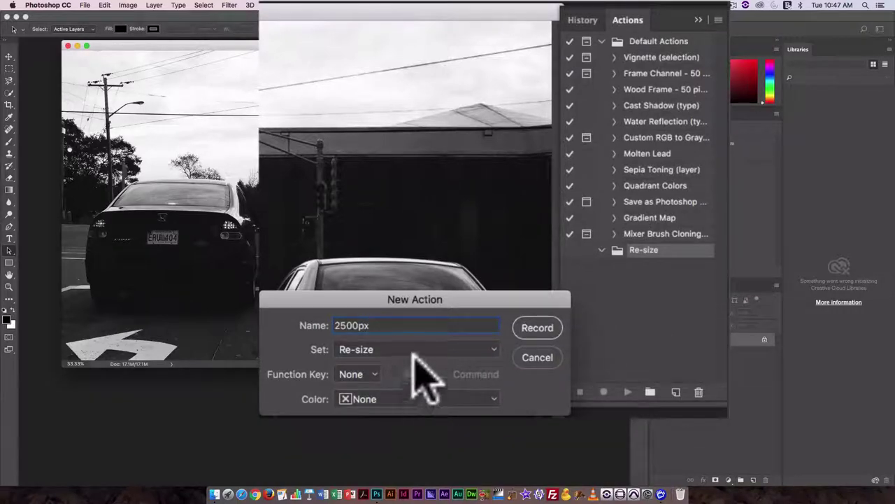
left_click(532, 326)
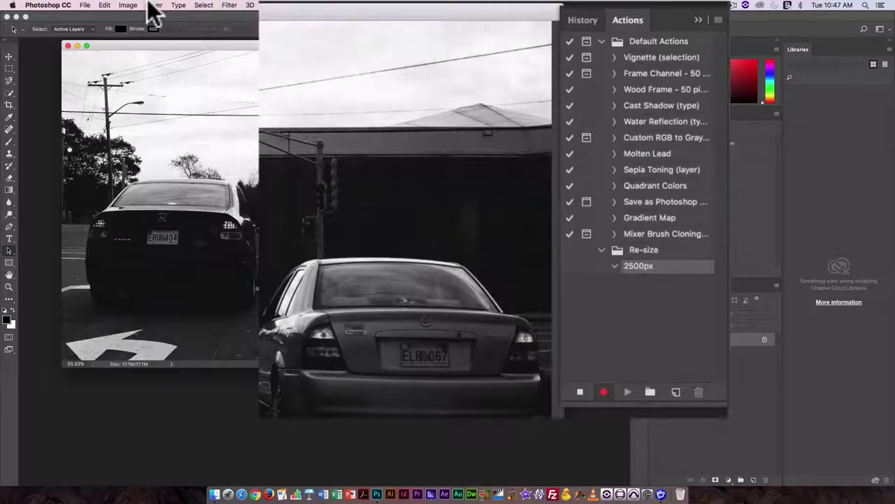
- Use Image Size in pixels to set the width to 2500, giving 2500 × 1658 px
left_click(128, 5)
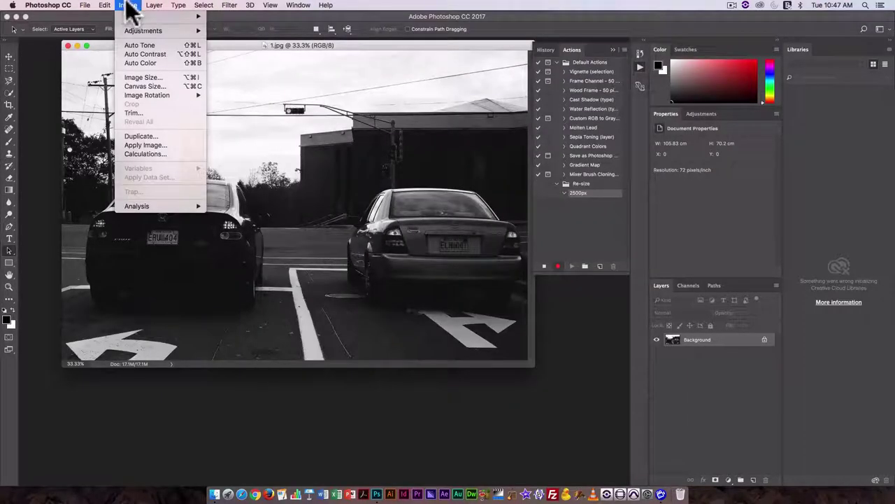
left_click(143, 77)
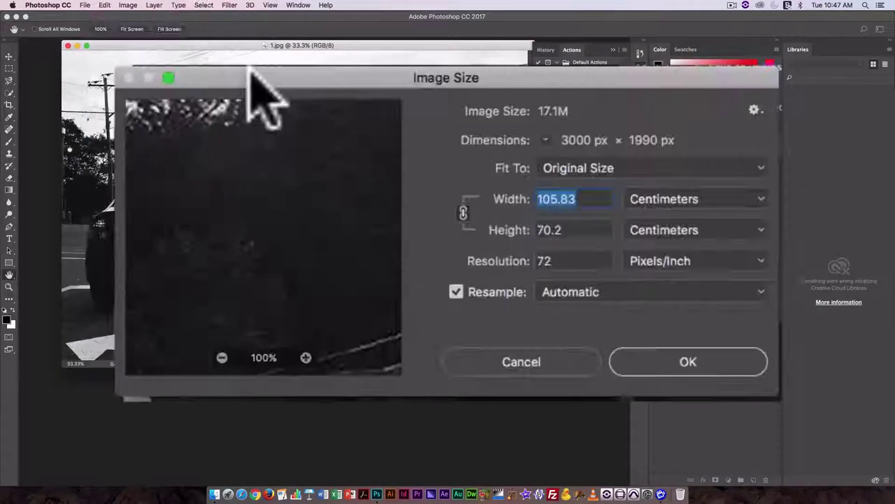
left_click(689, 199)
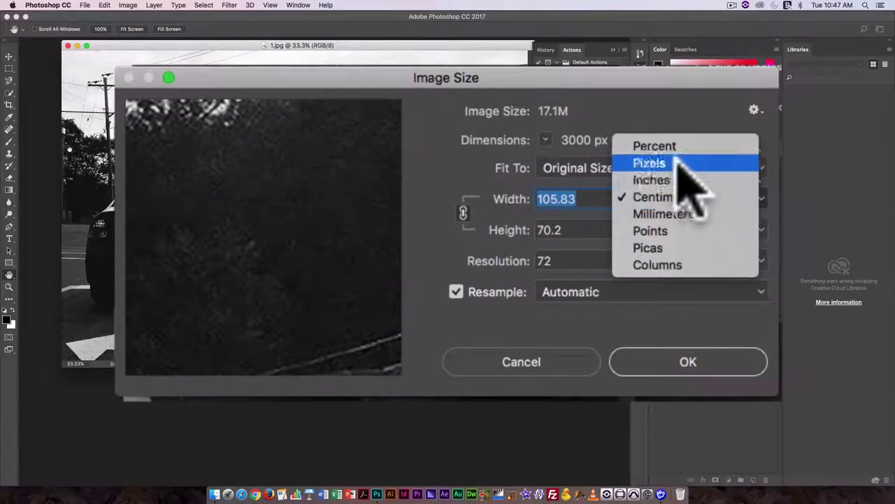
left_click(678, 163)
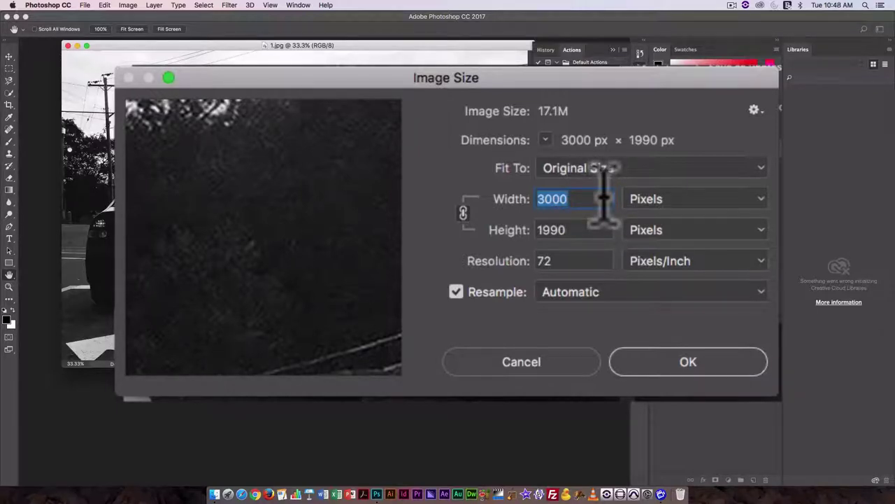
type("2")
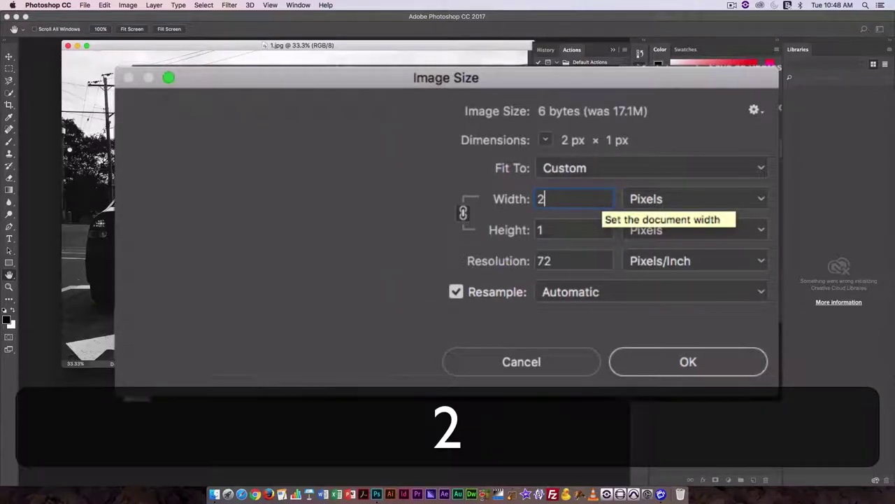
type("500")
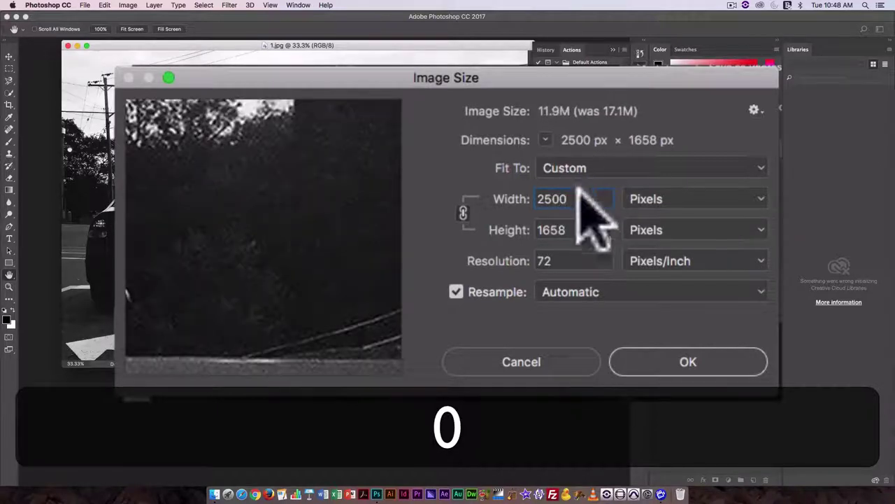
double_click(547, 200)
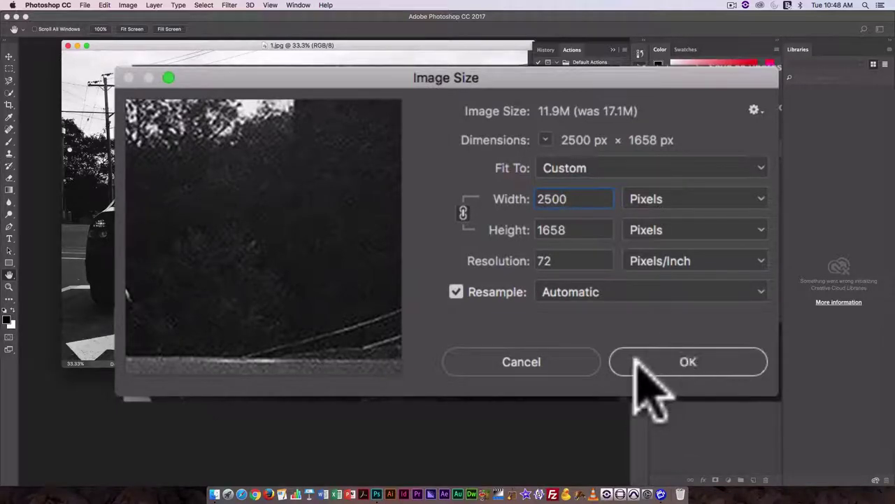
left_click(689, 362)
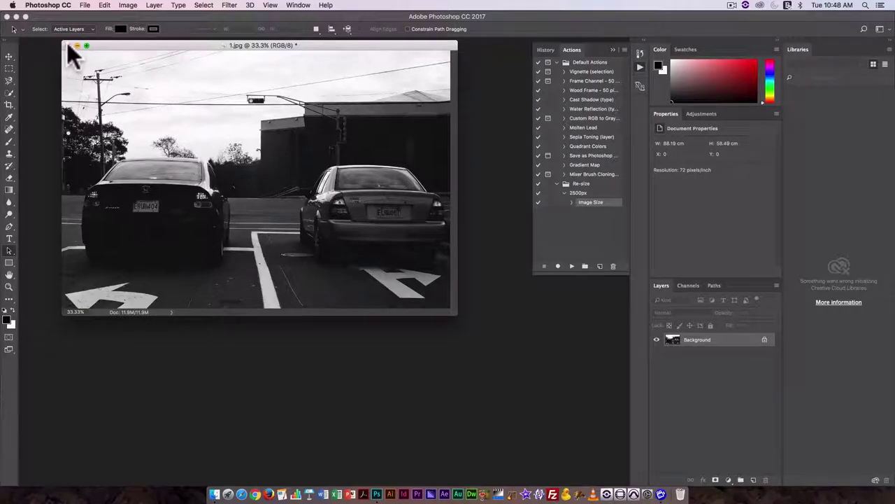
- Close 1.jpg without saving, then open File > Automate > Batch
left_click(68, 46)
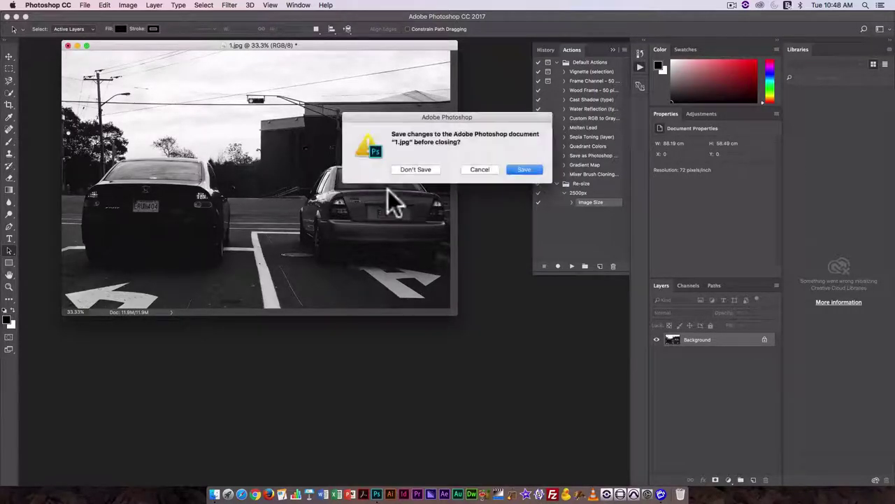
left_click(407, 170)
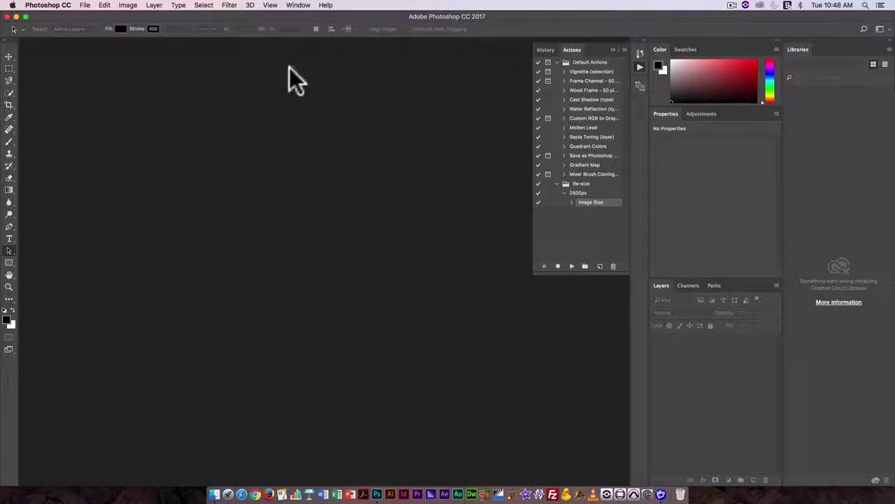
left_click(83, 7)
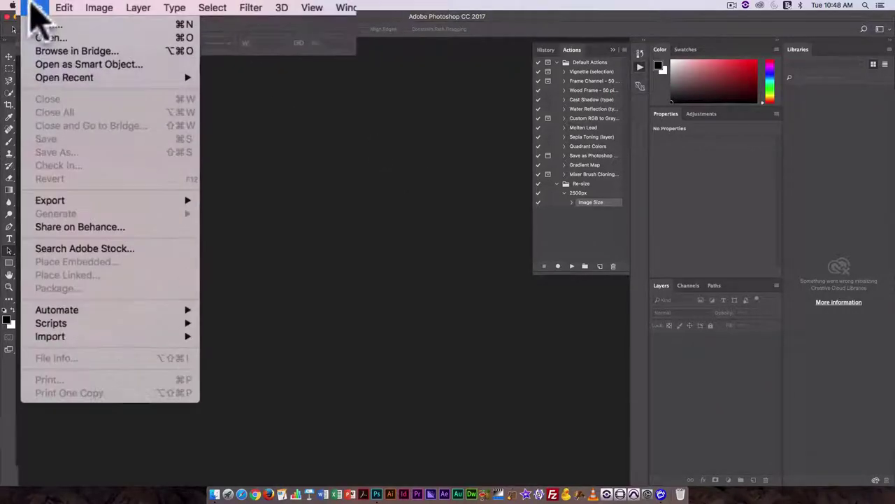
mouse_move(70, 312)
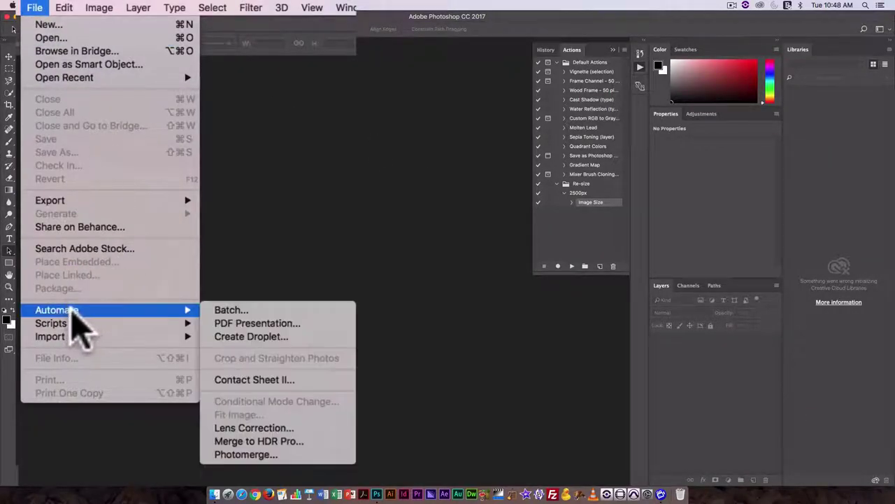
left_click(234, 313)
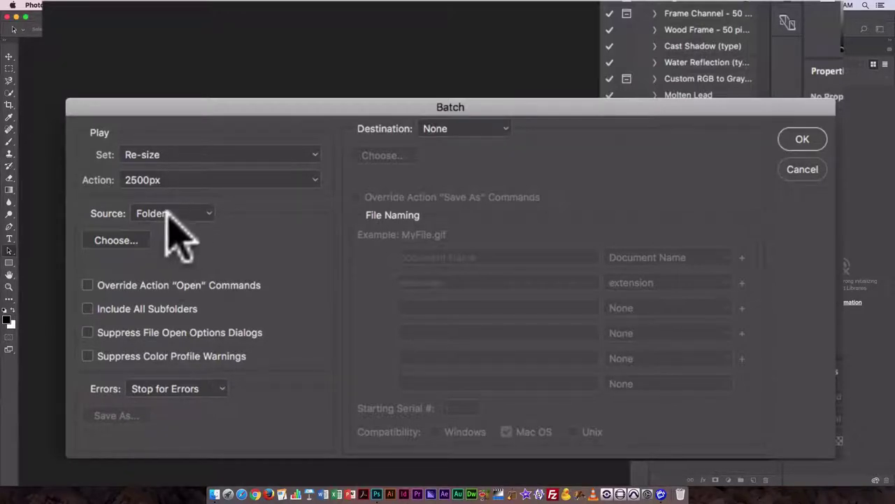
- Choose Desktop/36Frames/Images as the Batch source folder
left_click(116, 240)
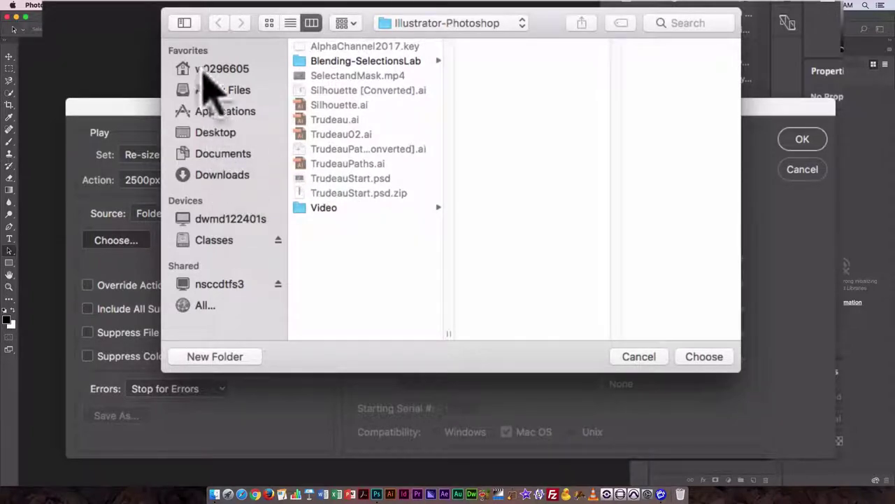
left_click(214, 133)
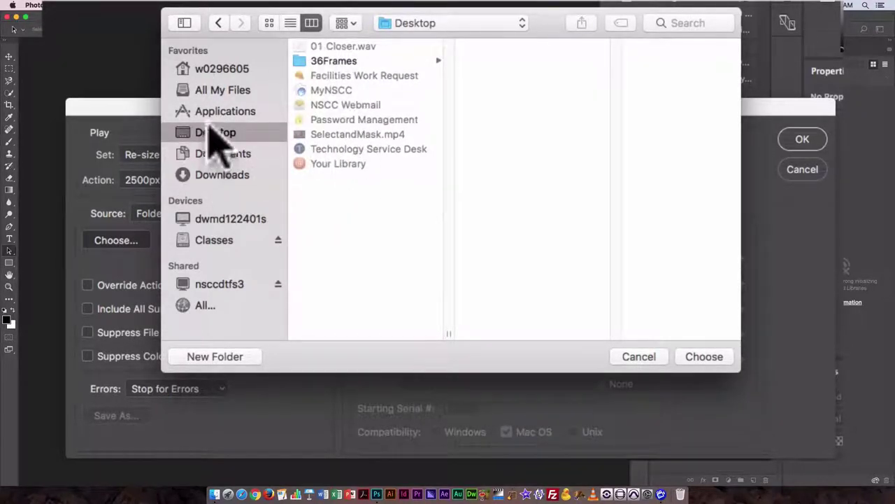
left_click(343, 62)
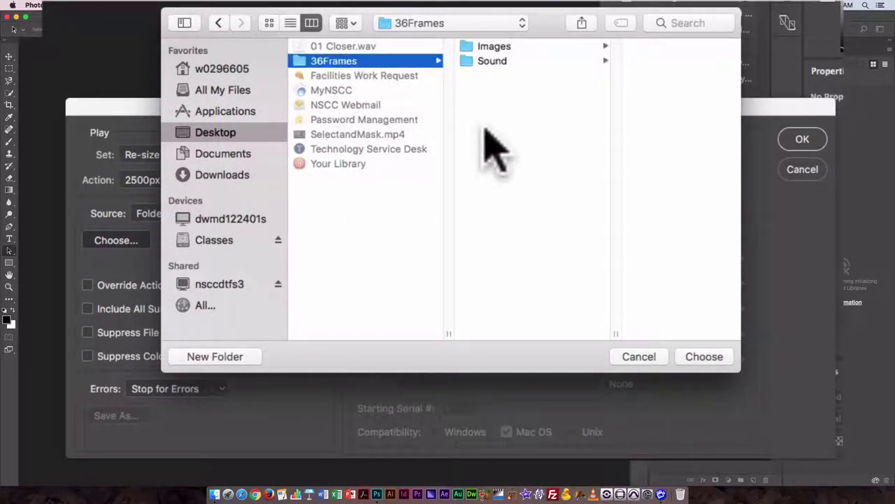
left_click(504, 47)
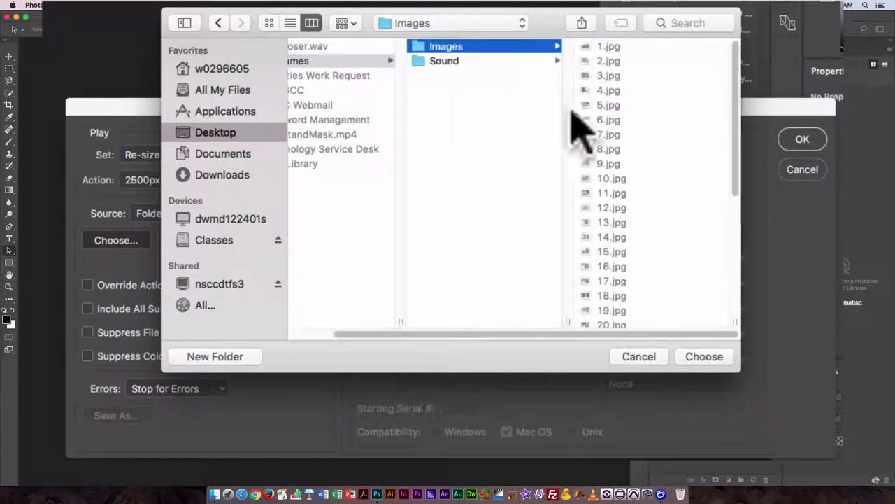
left_click(708, 358)
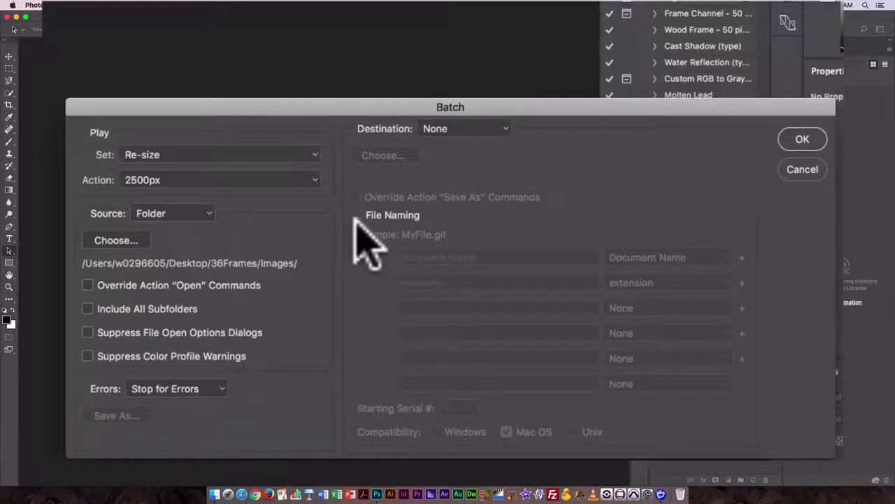
- Set the Batch destination to Folder and browse up to the 36Frames folder
left_click(476, 128)
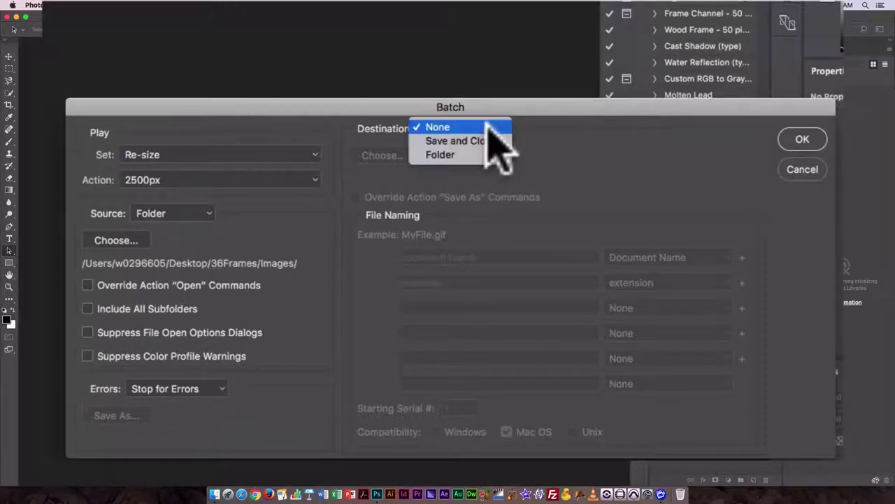
left_click(458, 155)
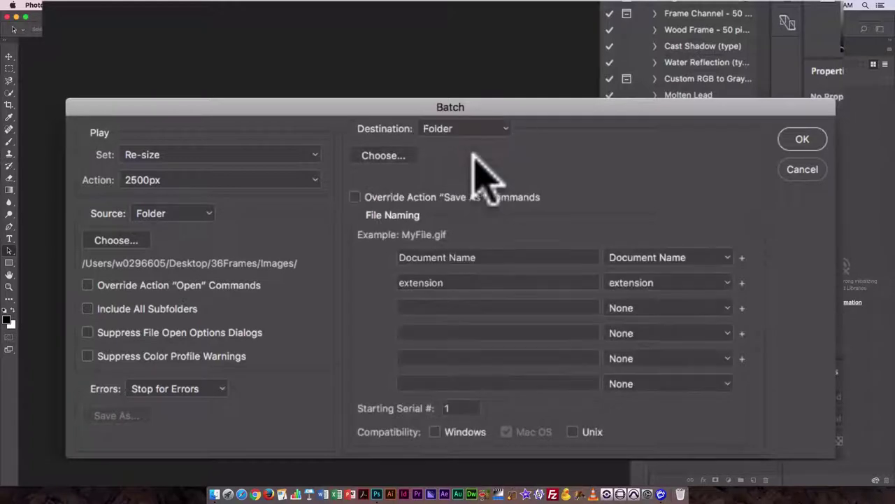
left_click(384, 157)
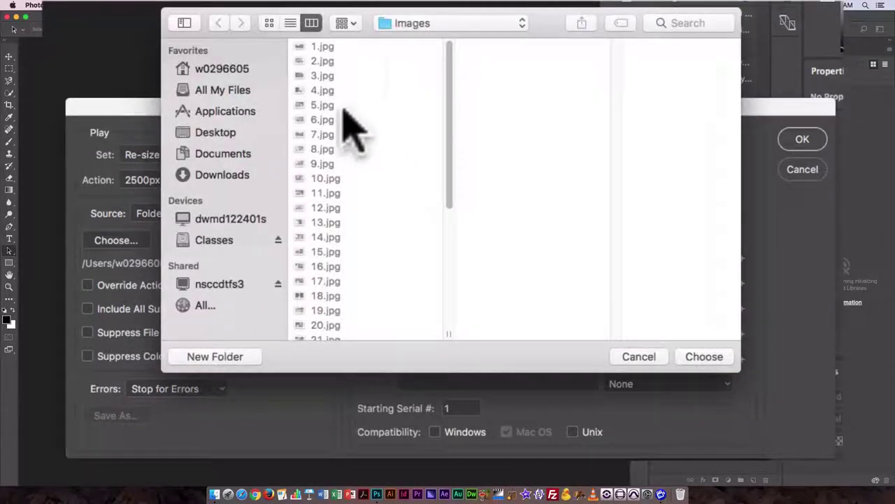
left_click(423, 23)
left_click(419, 40)
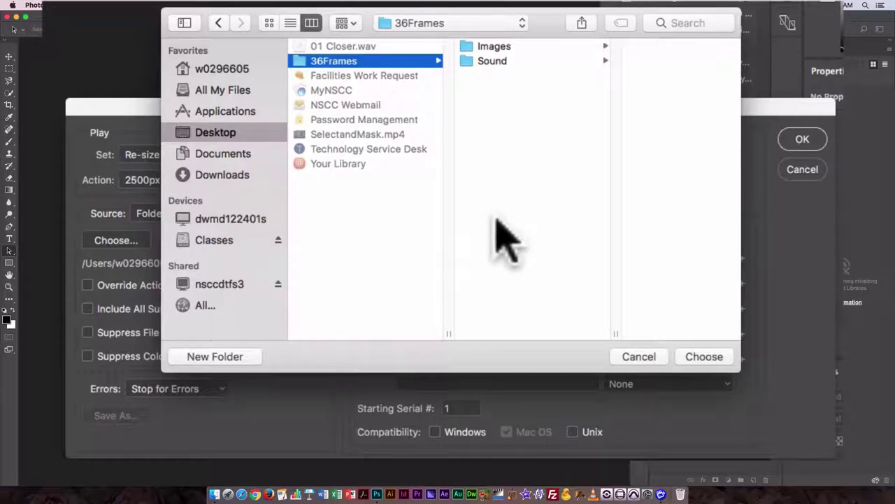
- Create a new Images-2500px folder in 36Frames and choose it as destination
left_click(212, 360)
type("I")
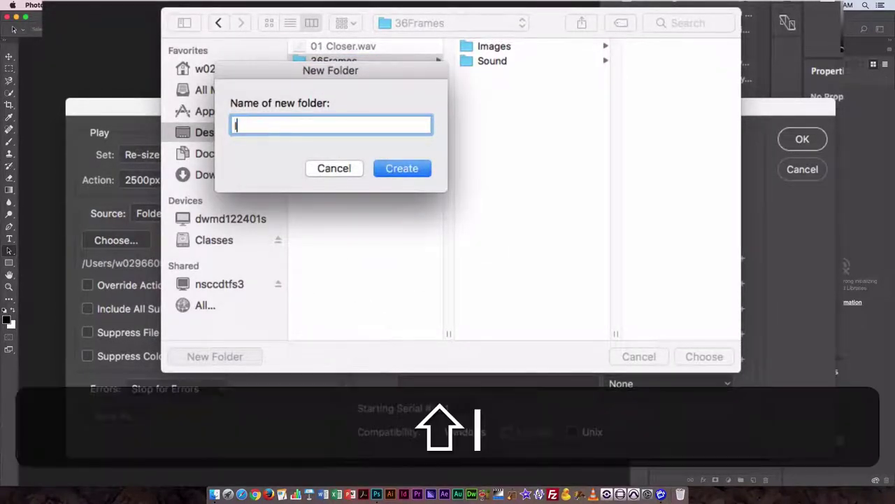
type("mages-")
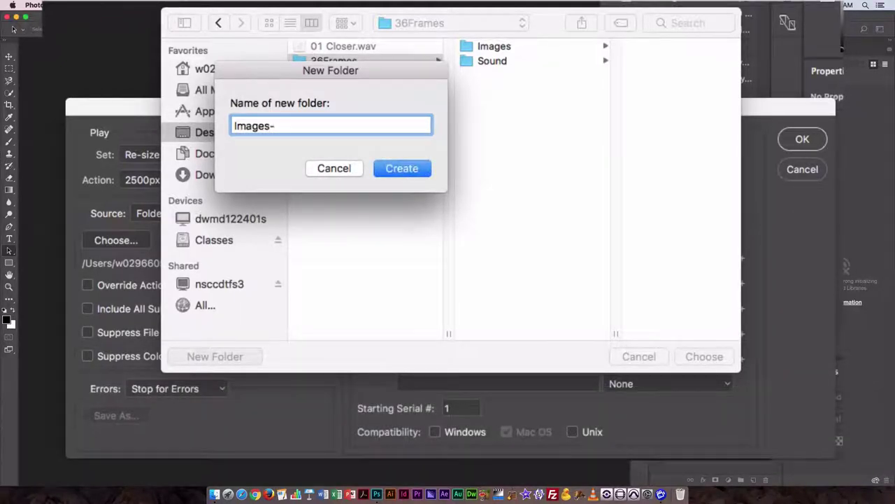
type("resiz")
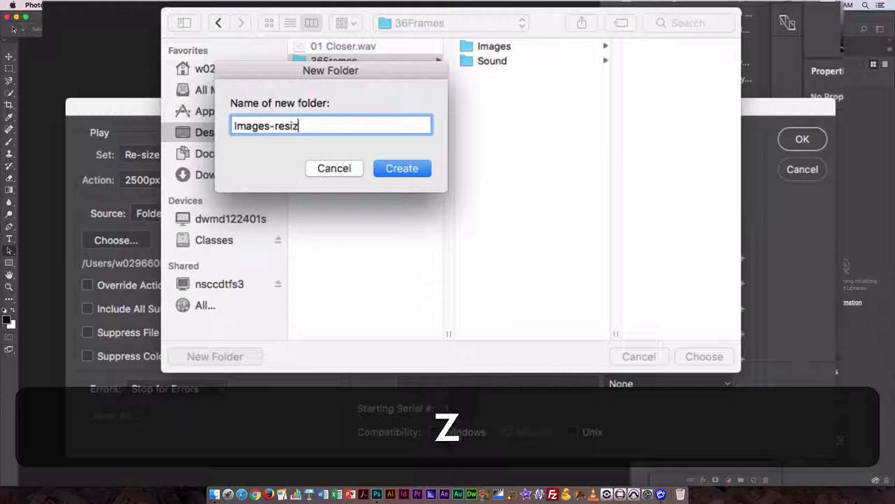
type("e")
key("BackSpace")
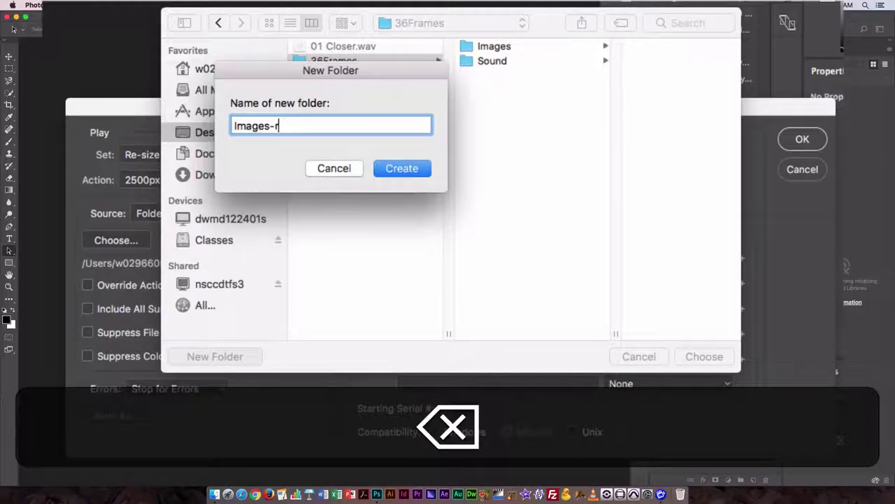
type("250")
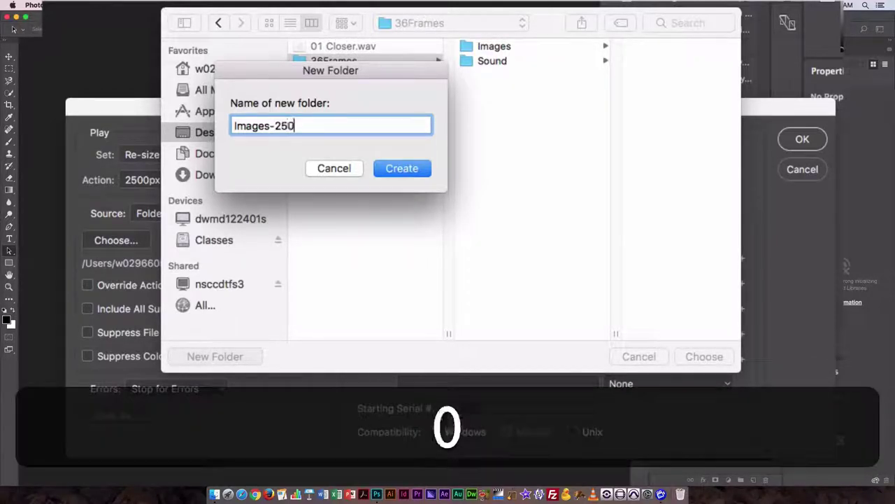
type("0px")
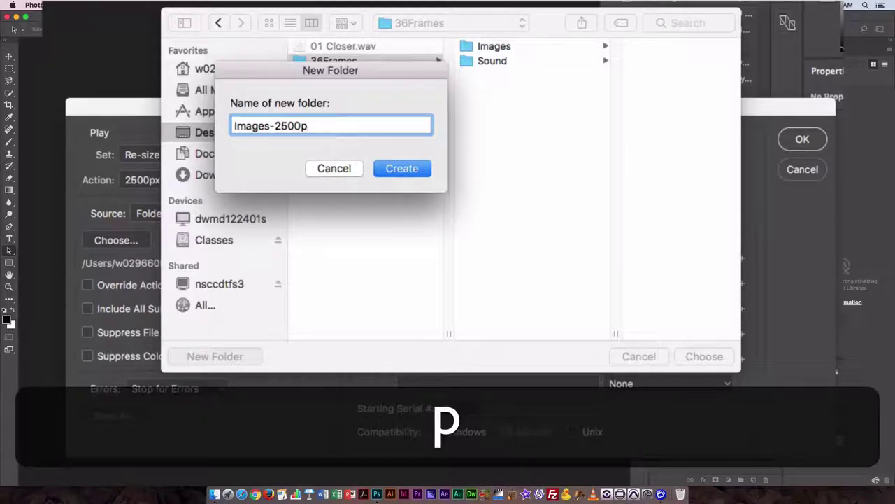
left_click(403, 167)
left_click(705, 356)
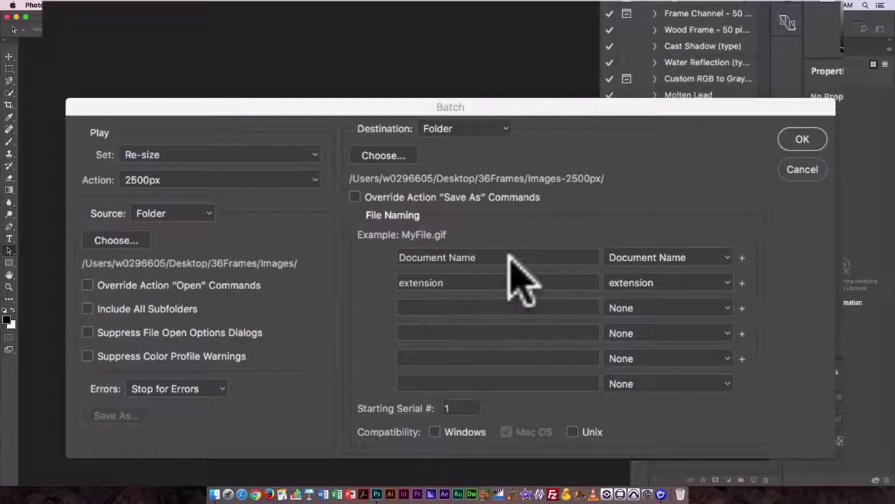
- Enter 36Frames as the first part of the output file name
left_click(510, 256)
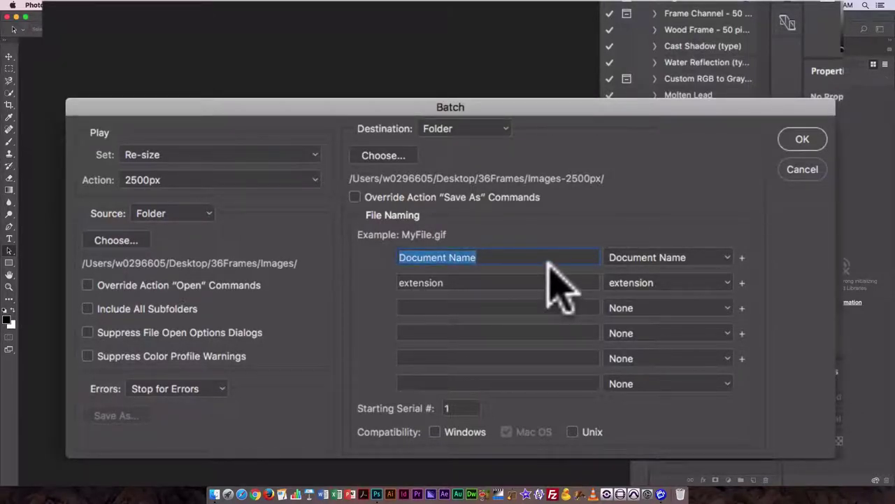
left_click(728, 259)
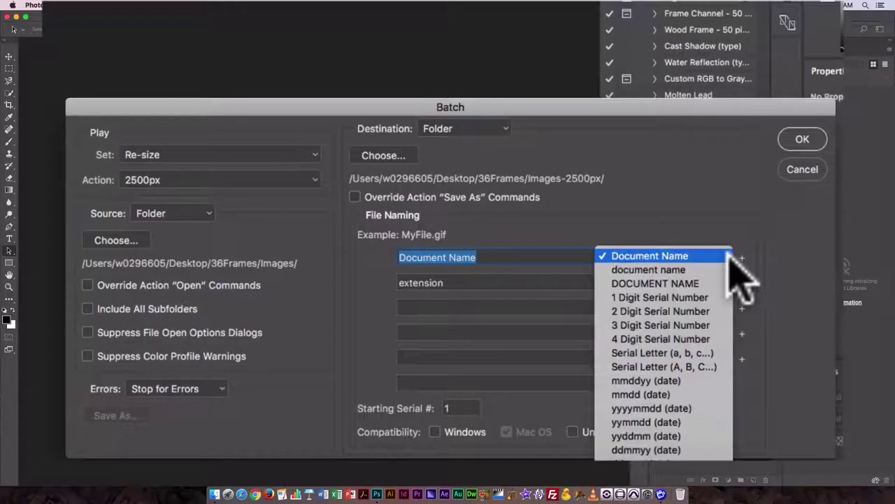
left_click(515, 259)
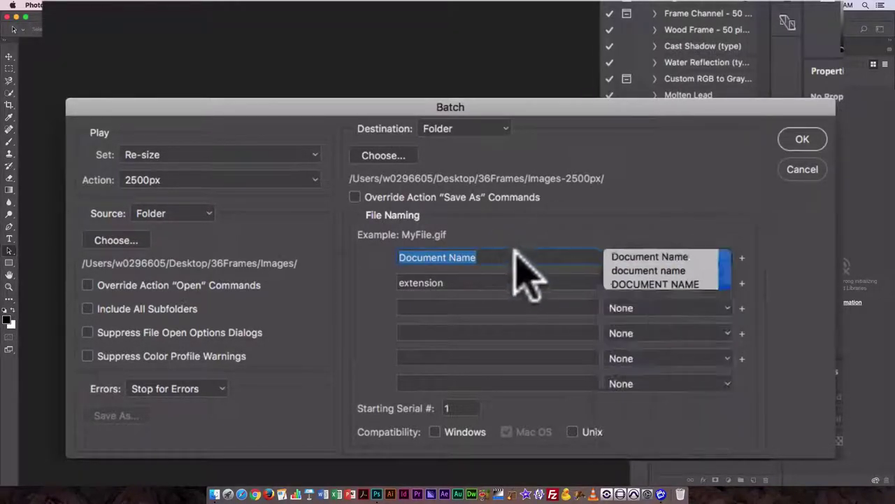
type("3")
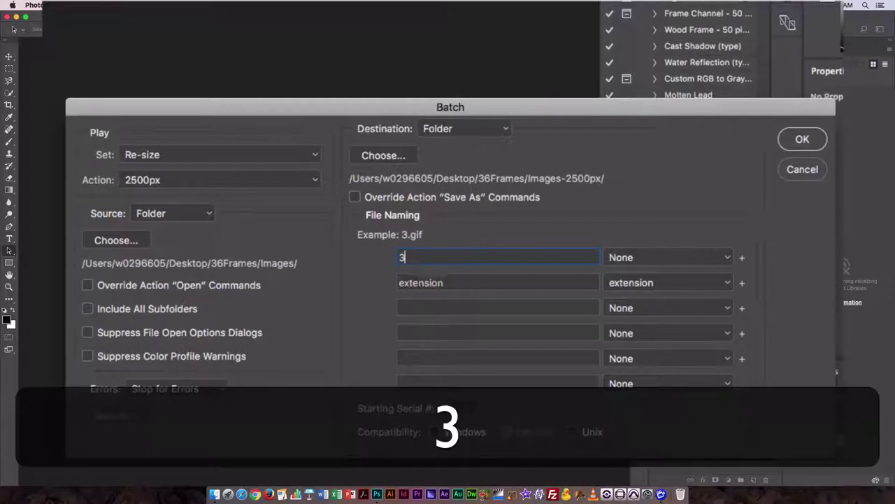
type("6")
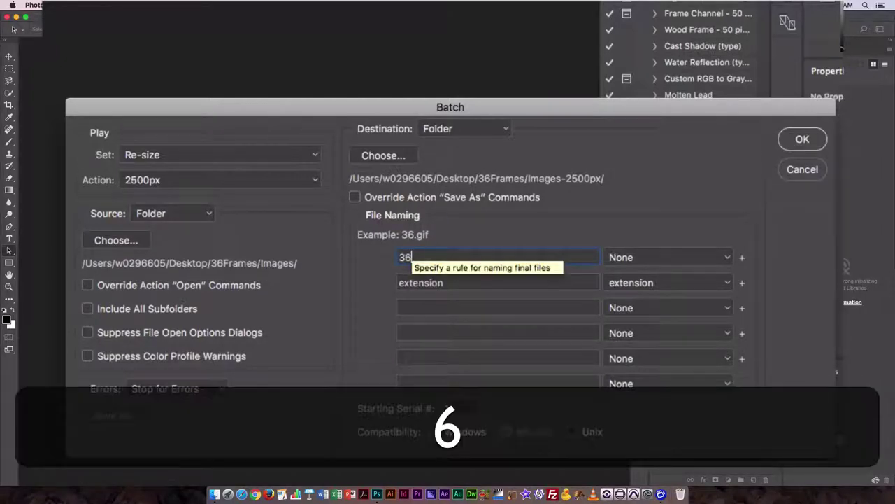
key("shift")
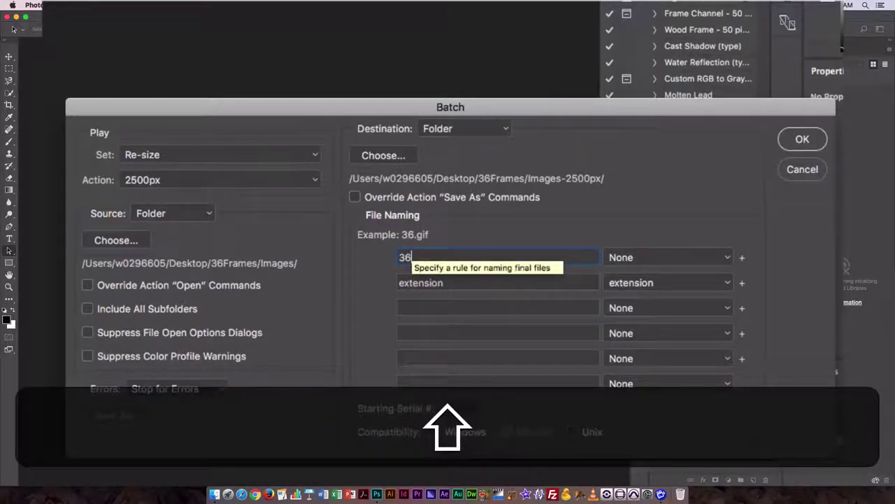
type("Frames")
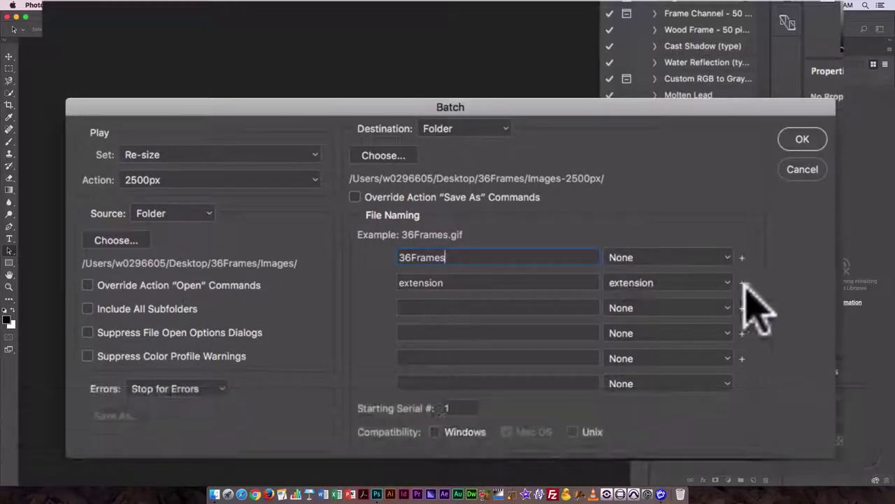
- Add a 2 Digit Serial Number and extension to the name, and turn on Windows compatibility
left_click(725, 282)
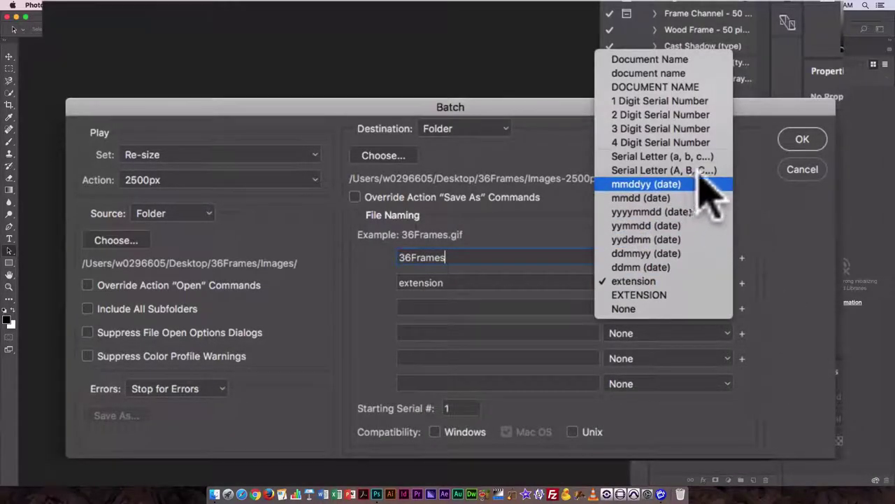
left_click(675, 115)
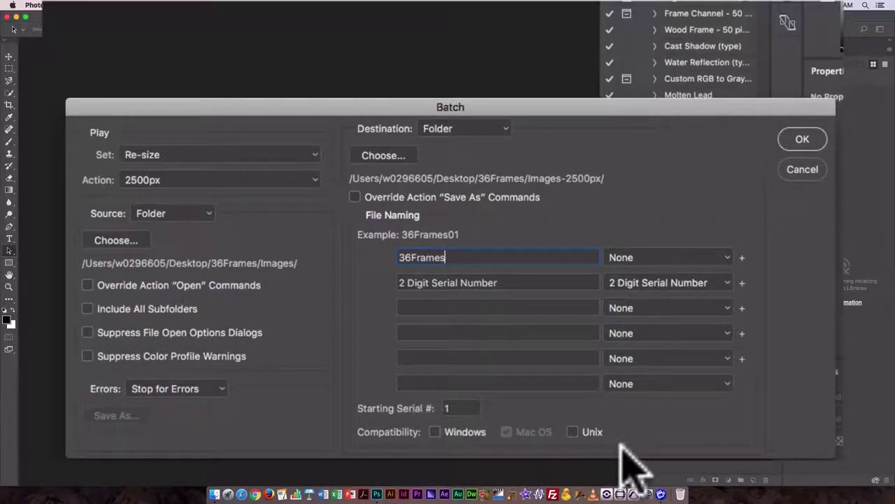
left_click(436, 432)
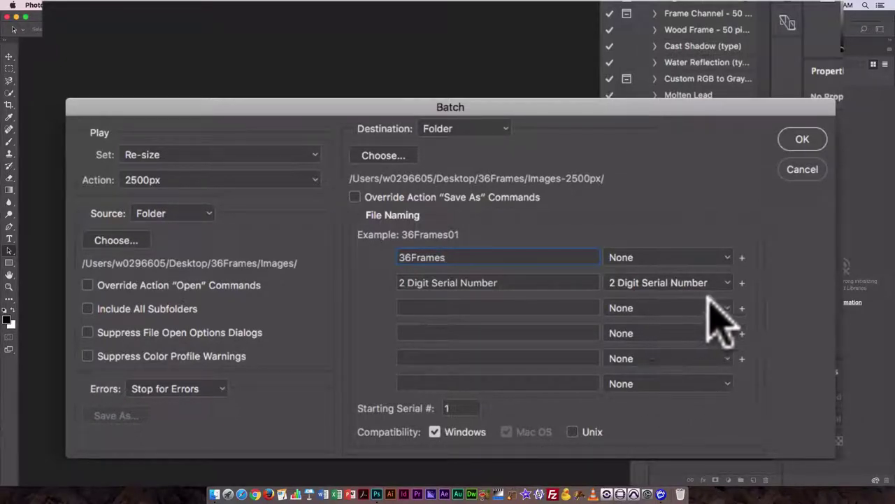
left_click(727, 307)
left_click(753, 301)
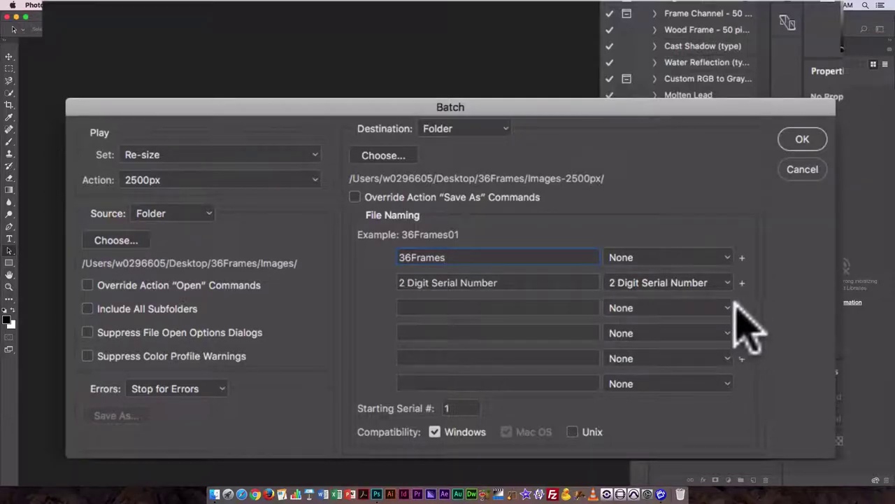
left_click(731, 308)
left_click(692, 277)
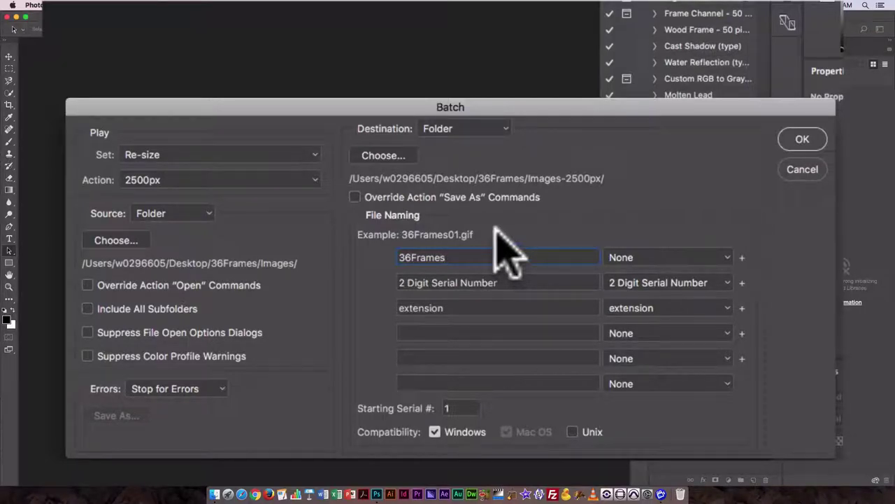
- Move the Batch dialog aside to reveal the Actions panel
left_click_drag(616, 110, 418, 63)
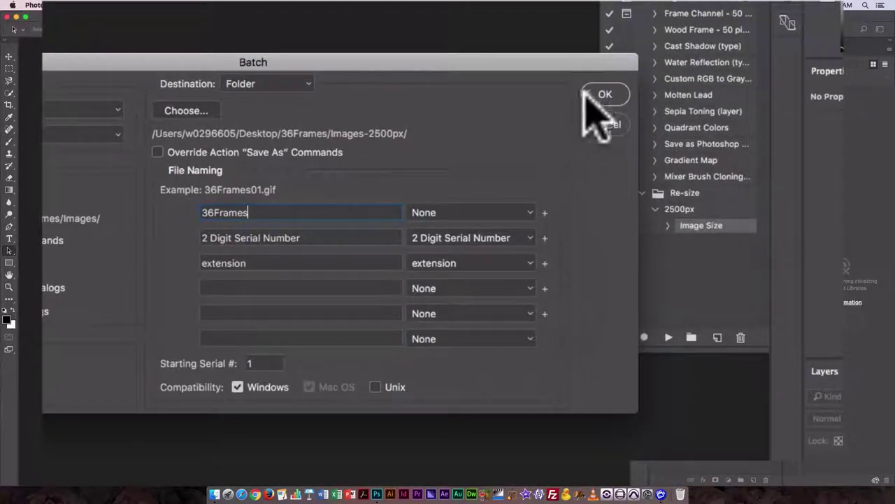
- Run the 2500px batch resize on the Images frames and let it finish
left_click(606, 96)
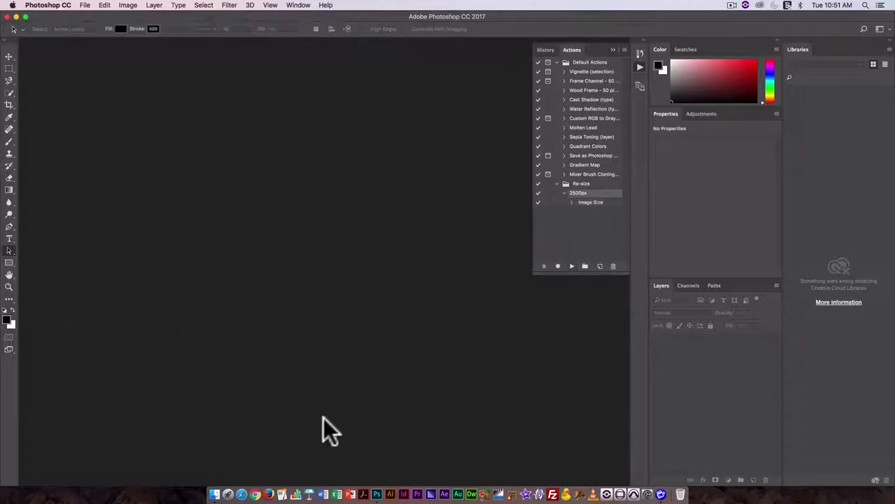
- Open the Images-2500px folder in Finder and Quick Look 36Frames01.jpg
left_click(215, 494)
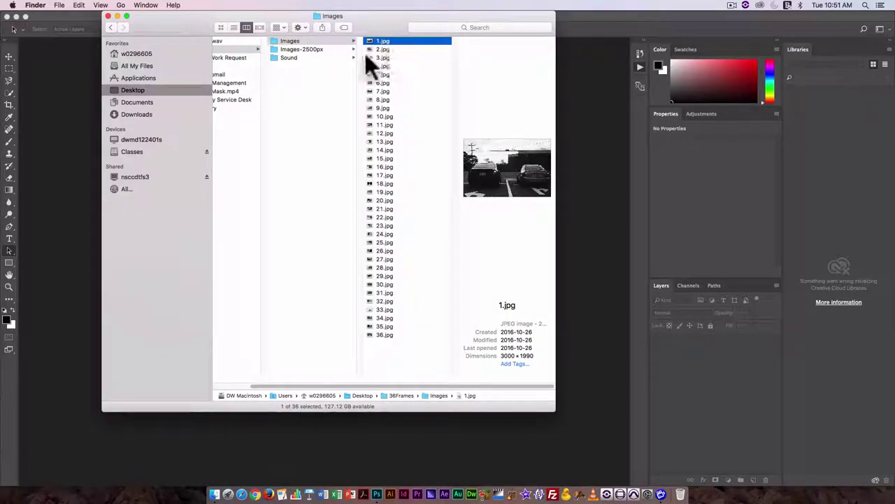
left_click(287, 49)
left_click(399, 39)
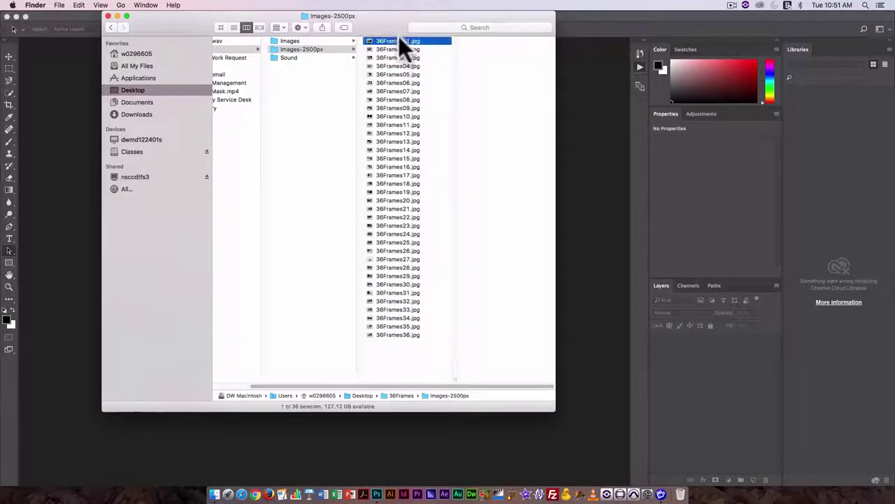
key("space")
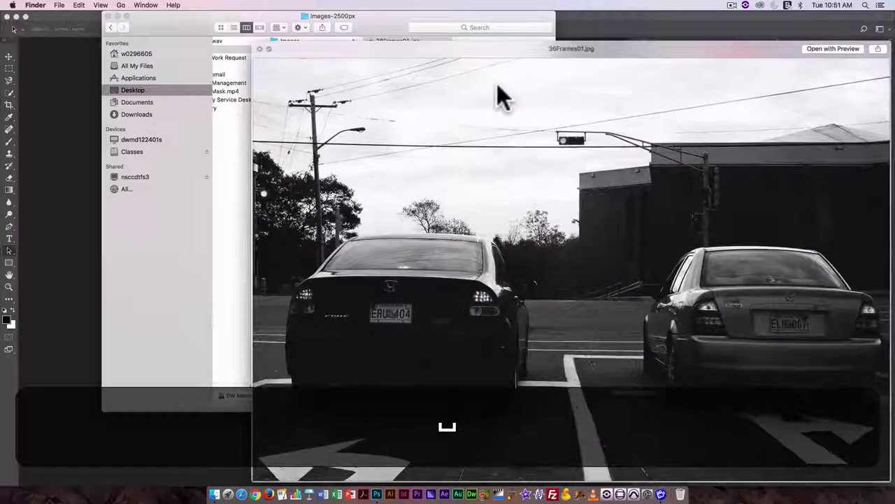
- Step through the resized files down to 36Frames32.jpg, confirming each is 2500 × 1658
key("Down")
key("Down")
key("Down")
key("Down")
key("Down")
key("Down")
key("Down")
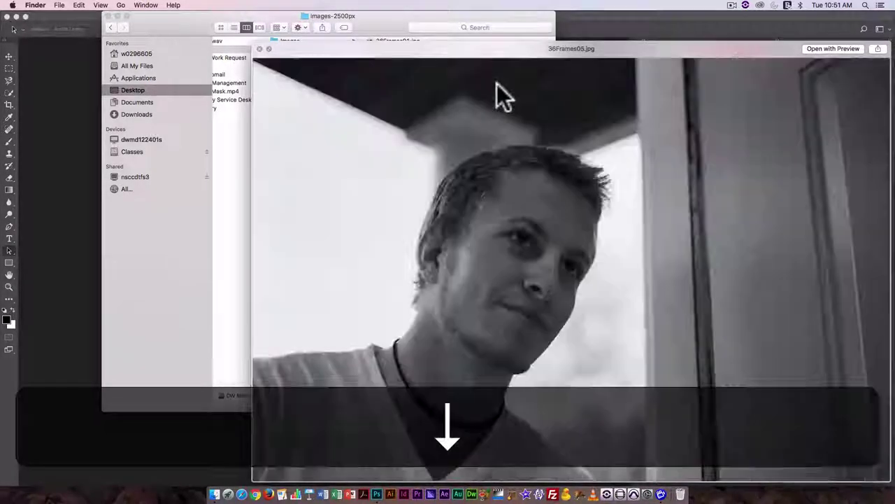
key("Down")
key("space")
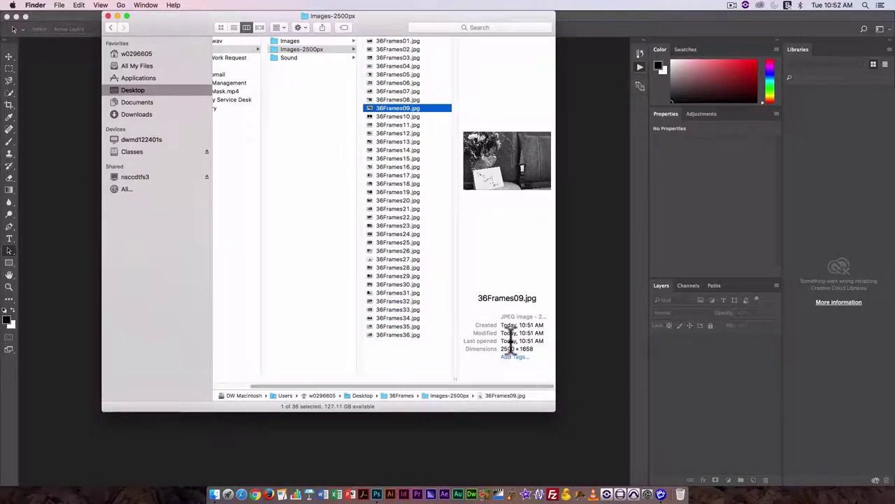
key("Down")
key("Down")
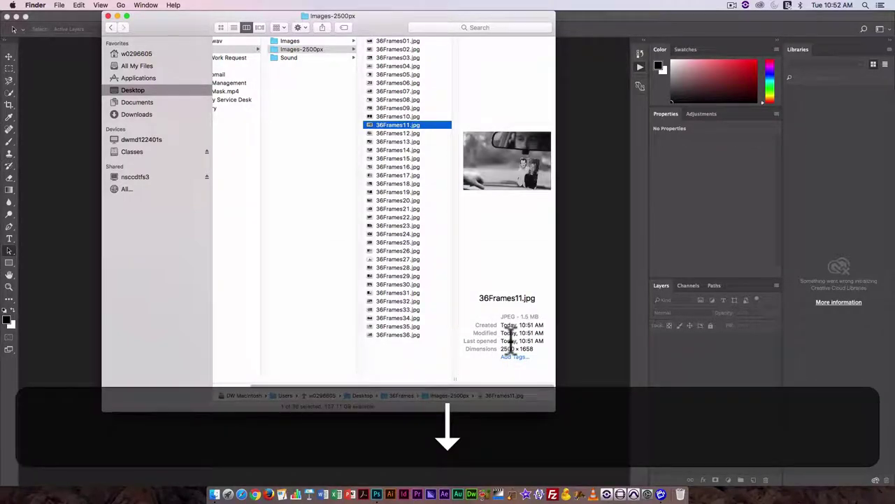
key("Down")
key("Down")
key("Down")
key("Down")
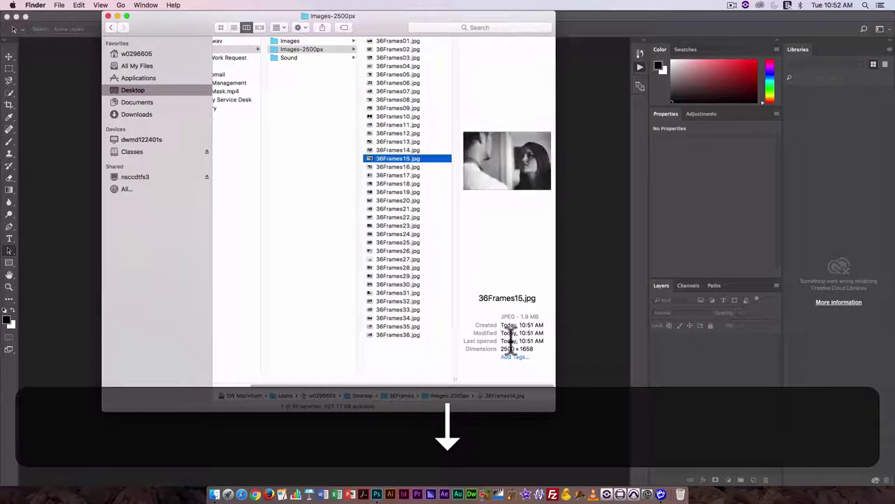
key("Down")
key("Down")
key("Down")
key("Down")
key("Down")
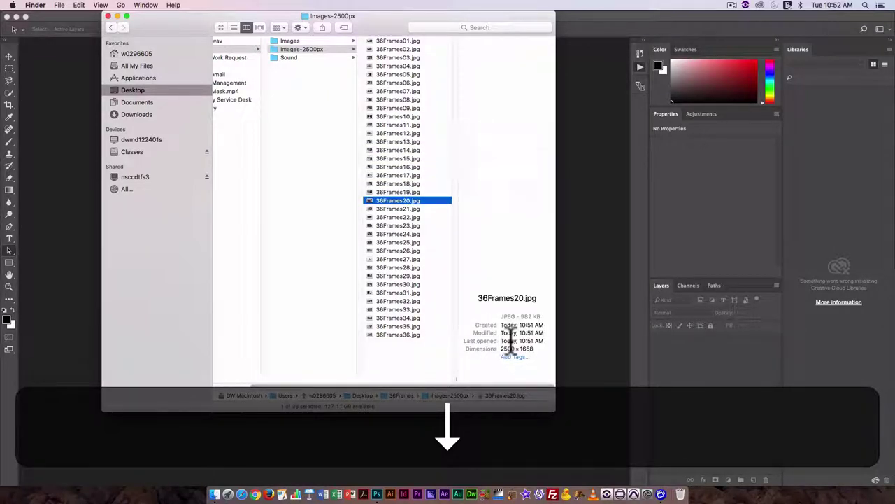
key("Down")
key("Down")
key("Down")
key("Down")
key("Down")
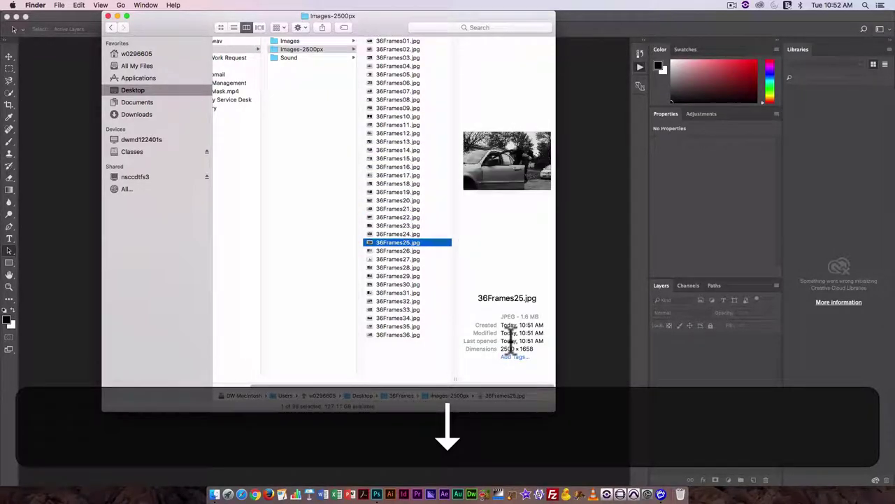
key("Down")
key("Down")
key("Down")
key("Down")
key("Down")
key("Down")
key("Down")
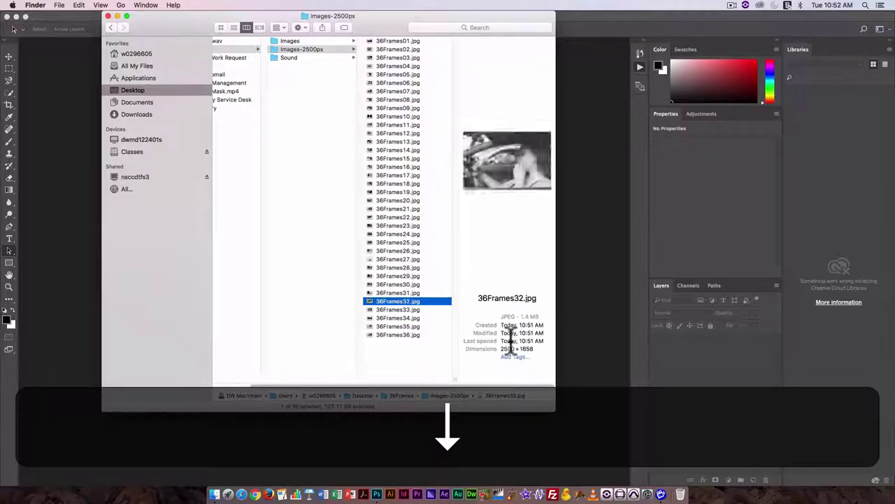